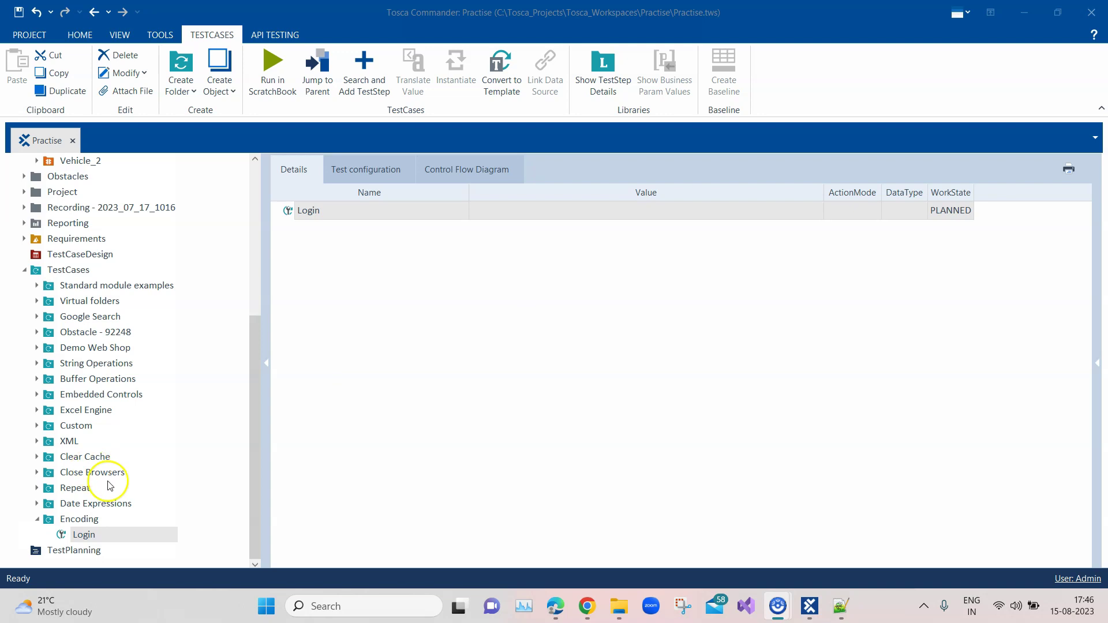
Switch to Chrome, review the accepted username and password on the saucedemo.com login page, and return to Tosca Commander.
{"action": "left_click", "coordinate": [593, 609]}
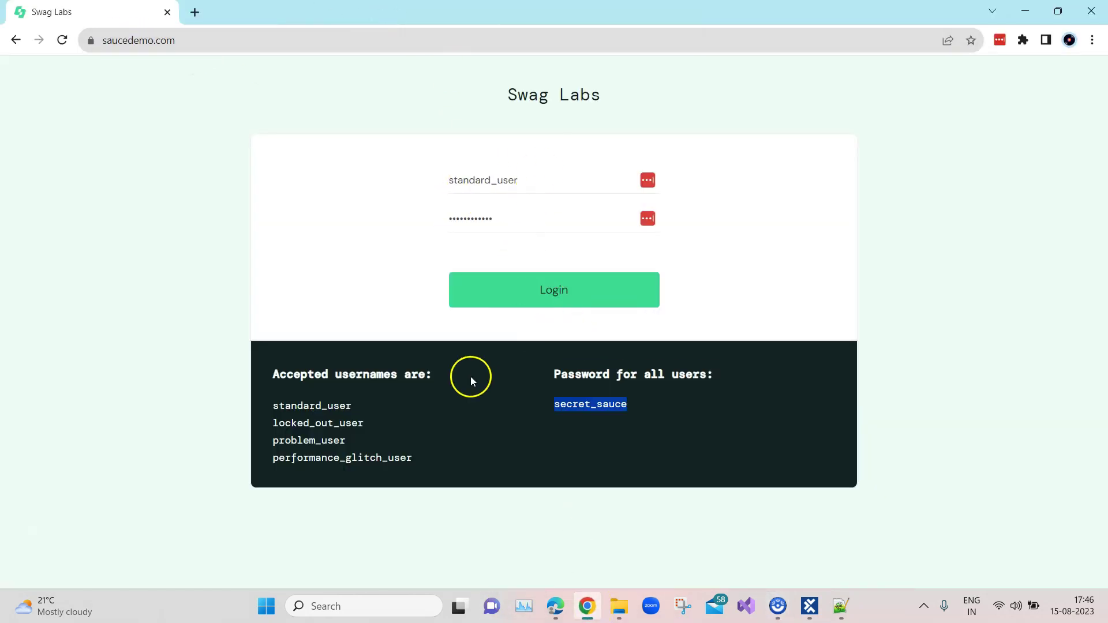
{"action": "double_click", "coordinate": [315, 406]}
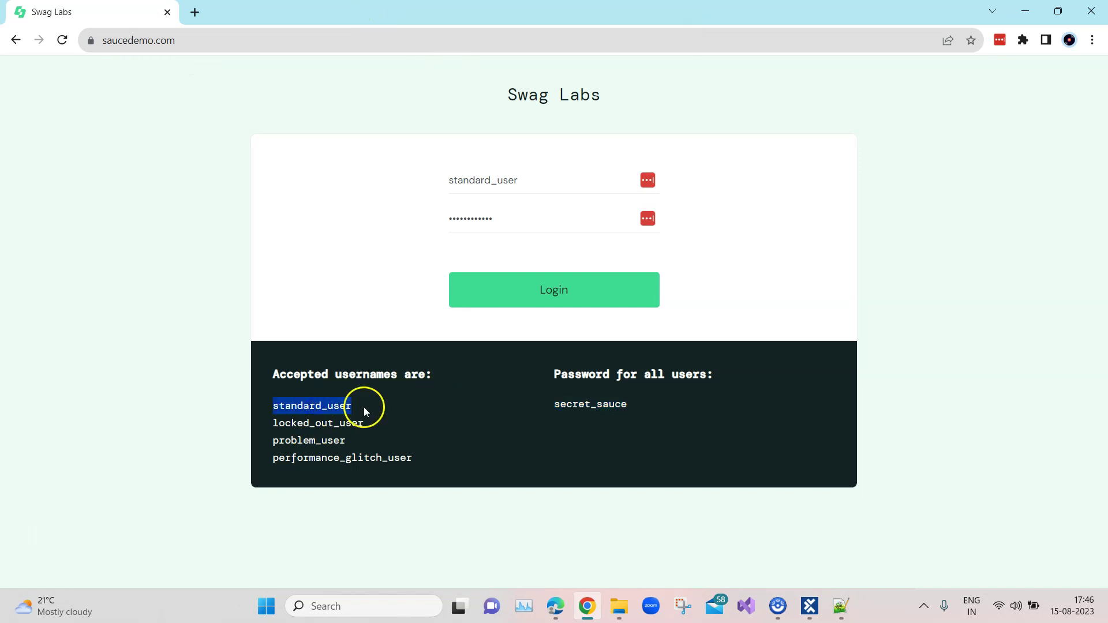
{"action": "double_click", "coordinate": [576, 404]}
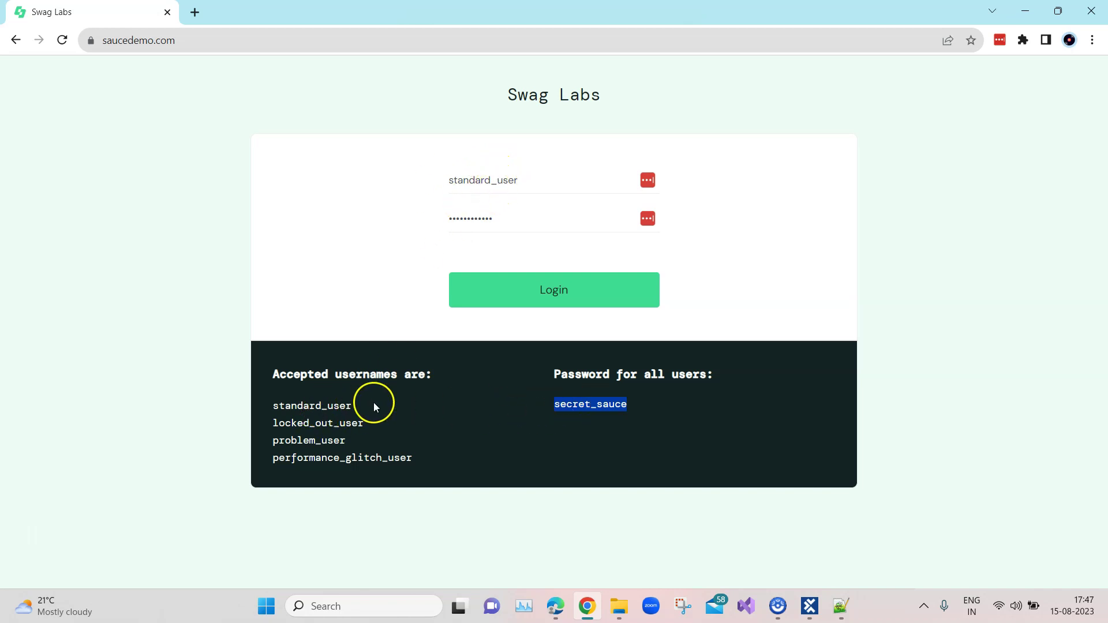
{"action": "double_click", "coordinate": [328, 408]}
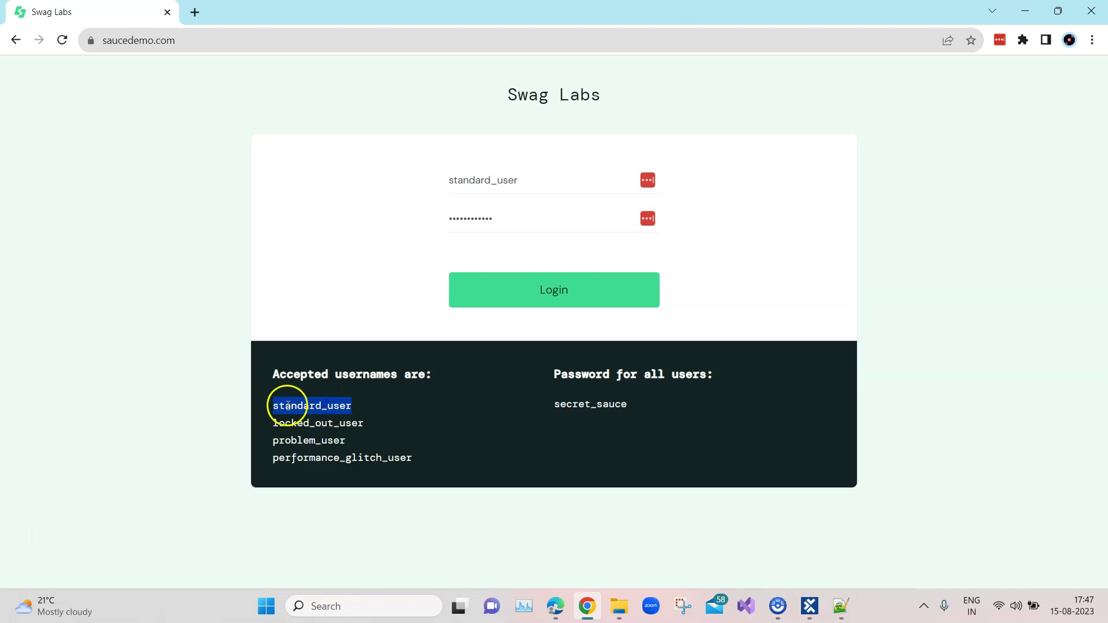
{"action": "double_click", "coordinate": [591, 405]}
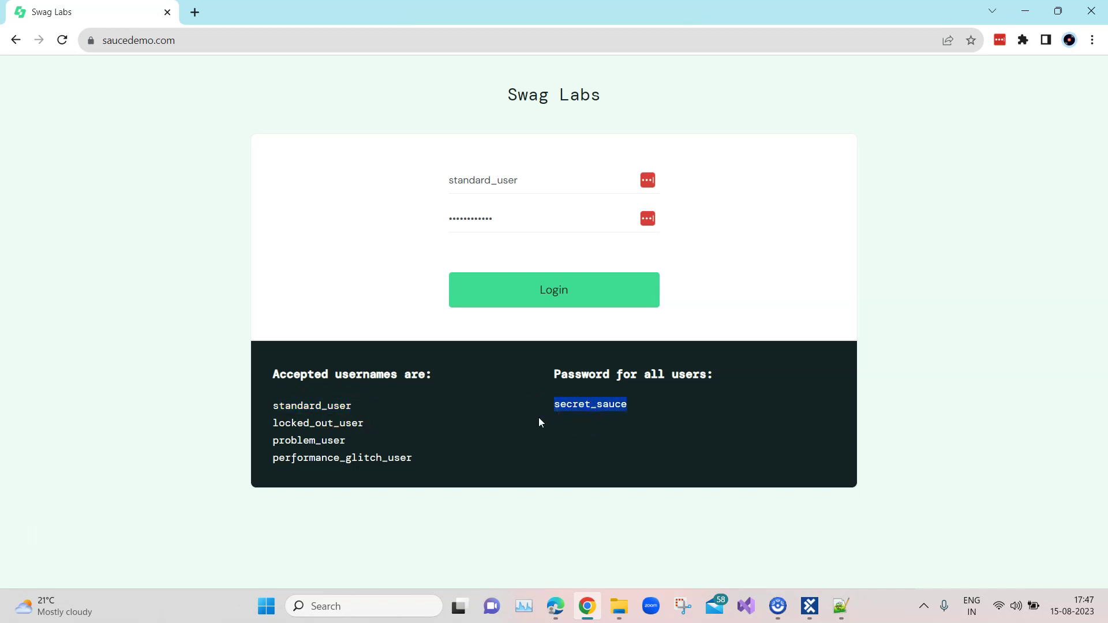
{"action": "left_click", "coordinate": [1017, 18]}
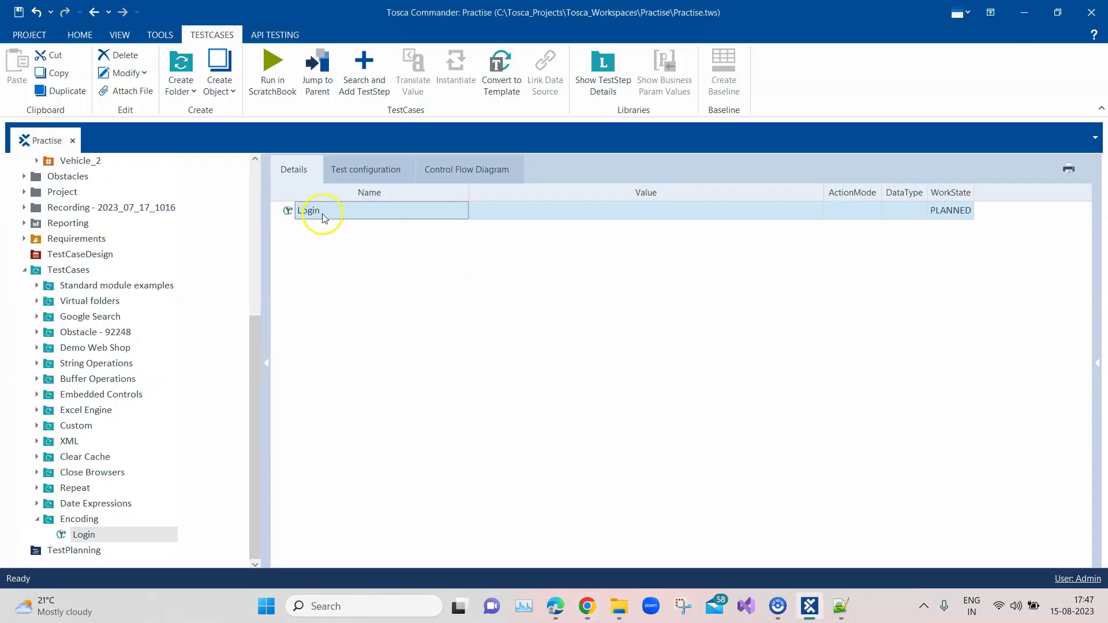
Set the data type of the Login test case's Username configuration parameter to Password and widen the Value column.
{"action": "left_click", "coordinate": [367, 169]}
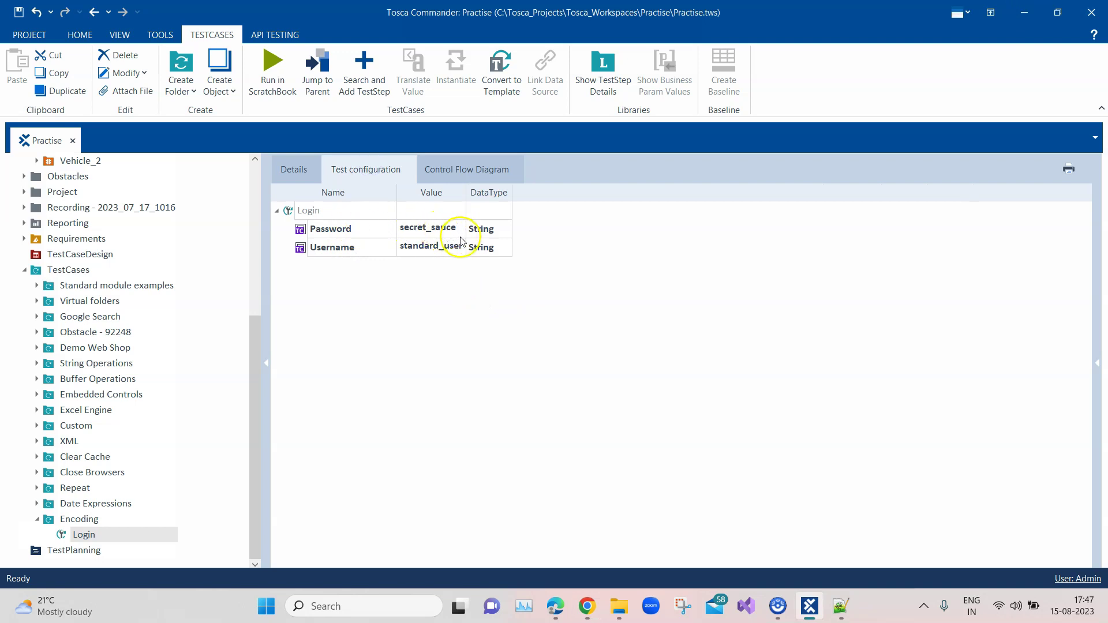
{"action": "left_click", "coordinate": [506, 249]}
{"action": "left_click", "coordinate": [506, 248]}
{"action": "left_click", "coordinate": [503, 281]}
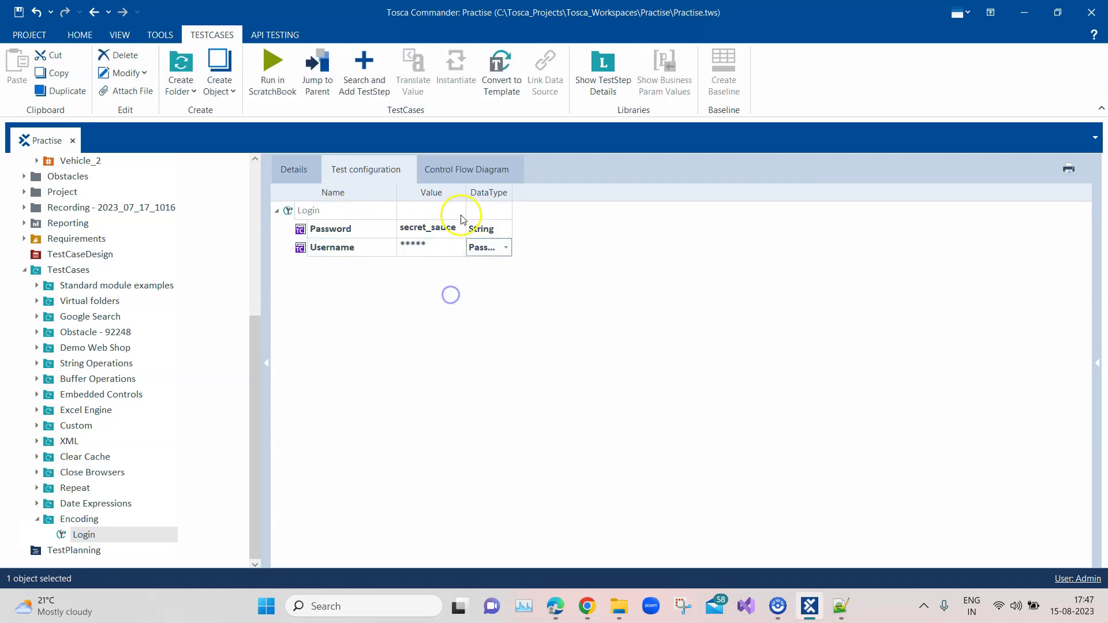
{"action": "left_click_drag", "start_coordinate": [466, 192], "coordinate": [499, 192]}
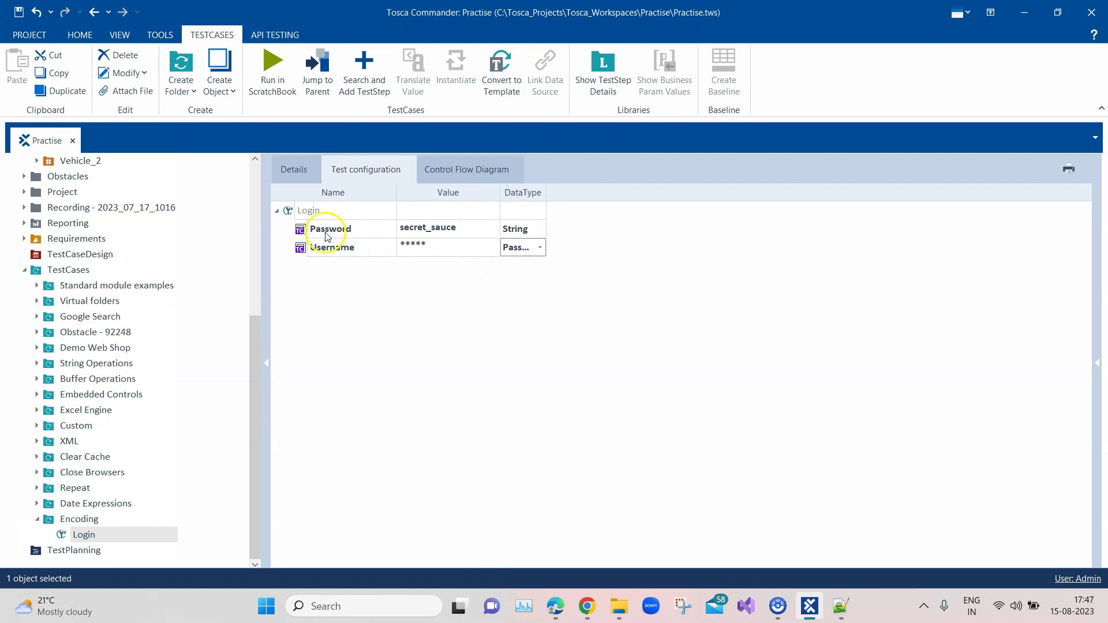
Add a TBox Set Buffer test step to the Login test case and show it in the test case details.
{"action": "left_click", "coordinate": [304, 168]}
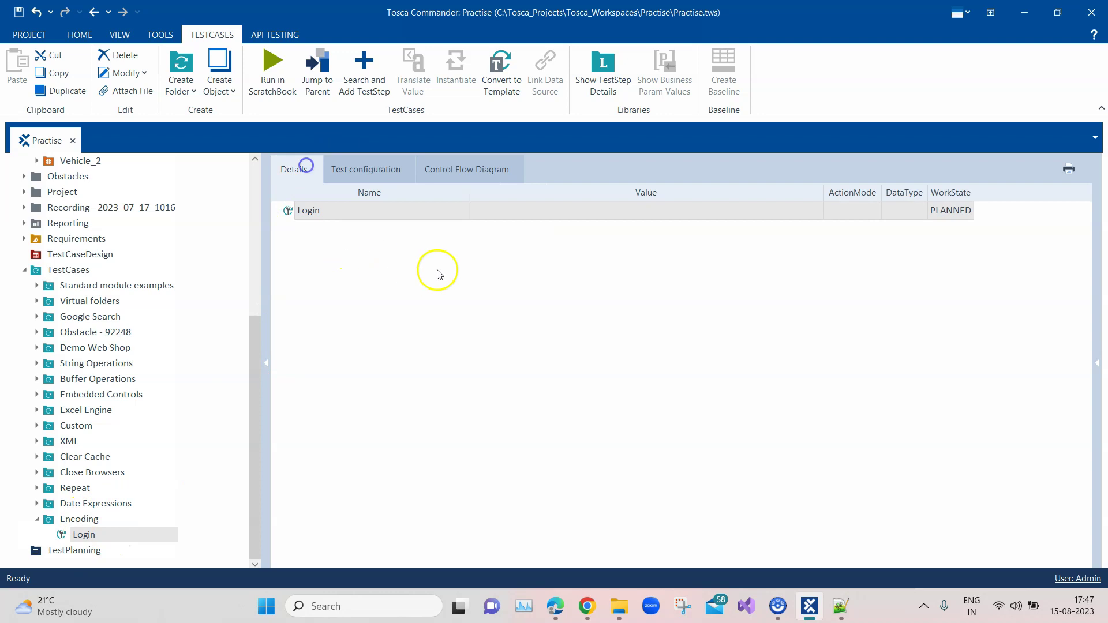
{"action": "right_click", "coordinate": [317, 212]}
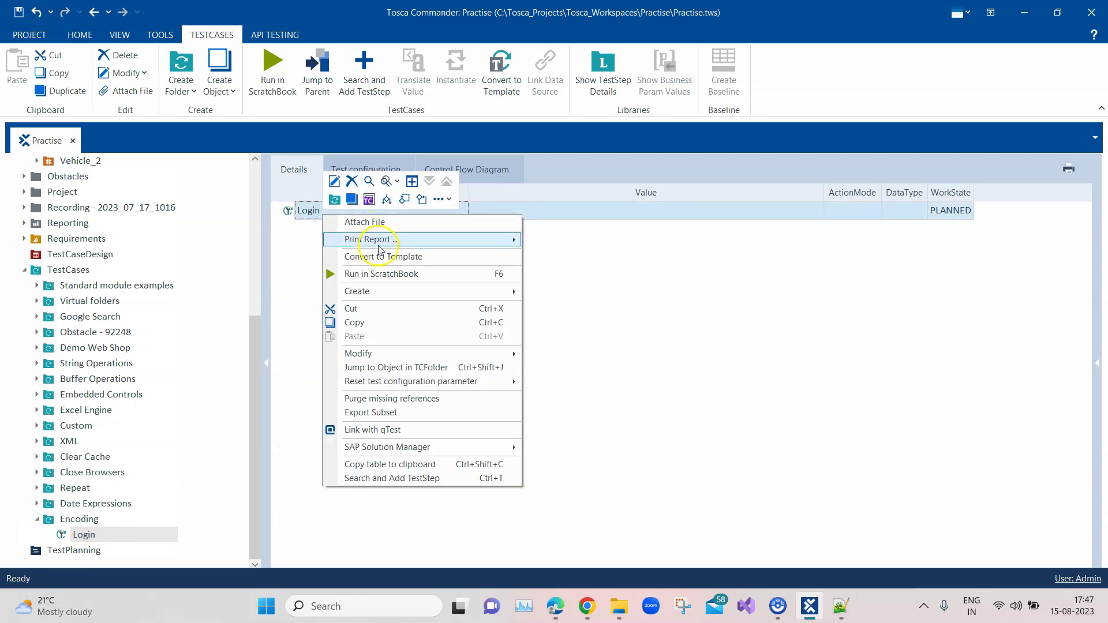
{"action": "left_click", "coordinate": [409, 479]}
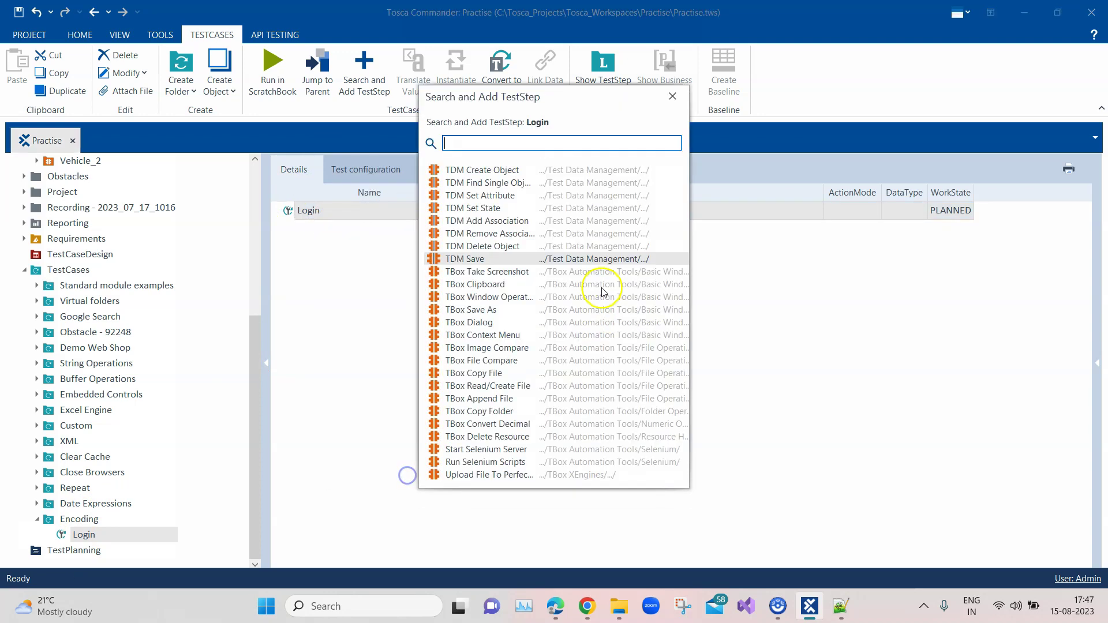
{"action": "type", "text": "TBox Set"}
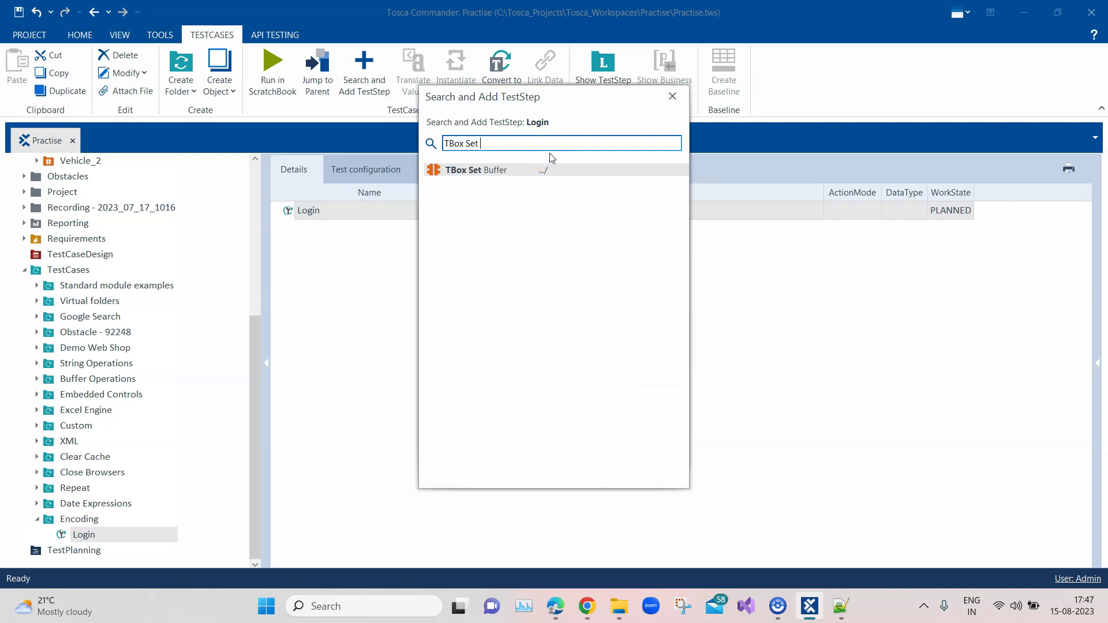
{"action": "left_click", "coordinate": [481, 171]}
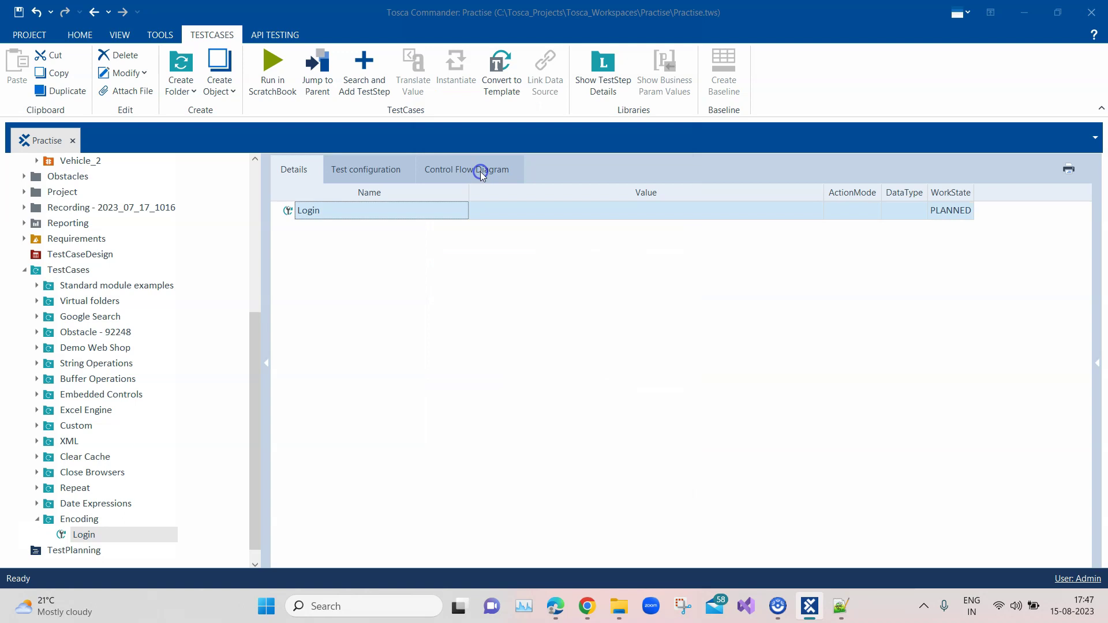
{"action": "left_click", "coordinate": [295, 169]}
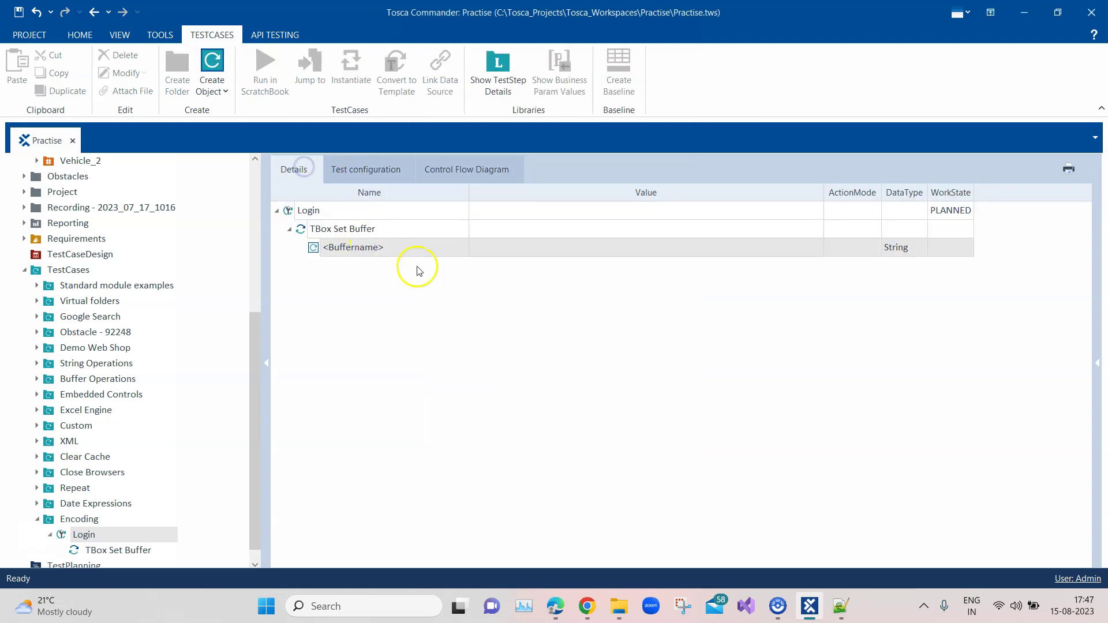
Name the new buffer Encode_Username and set its value to {BASE64[{CP[Username]}][ENCODE]}.
{"action": "left_click", "coordinate": [380, 253]}
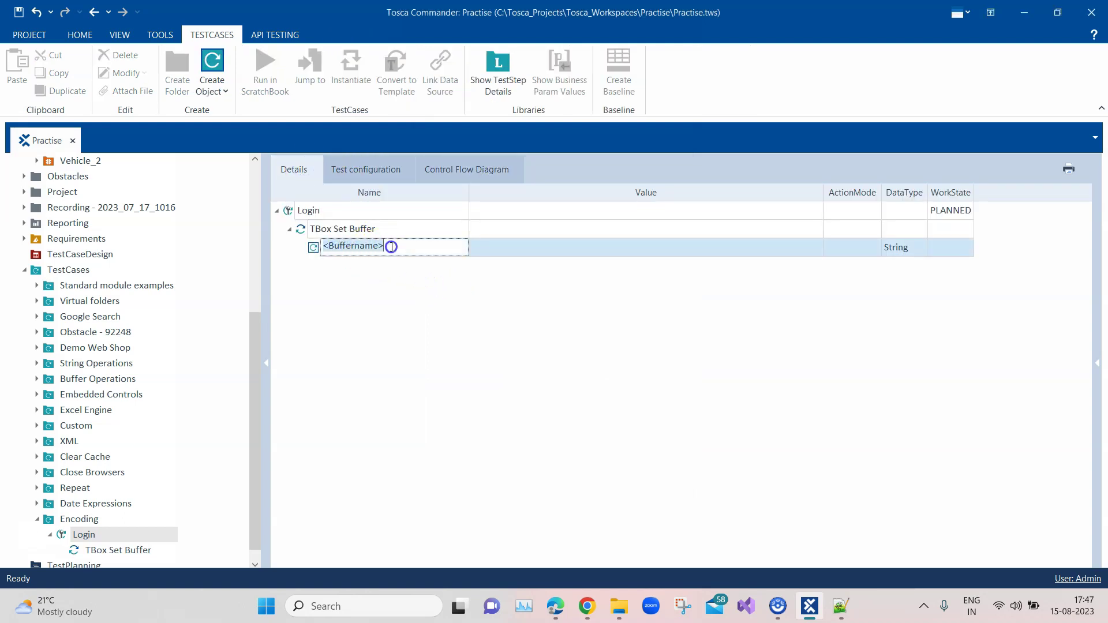
{"action": "type", "text": "Encode "}
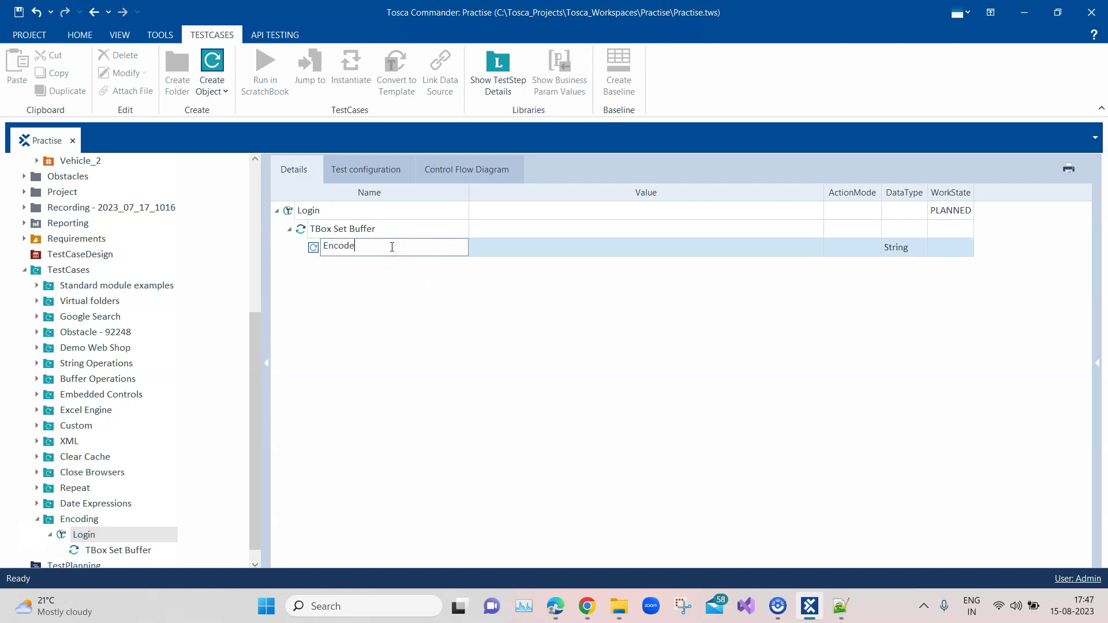
{"action": "type", "text": "Username"}
{"action": "left_click", "coordinate": [562, 246]}
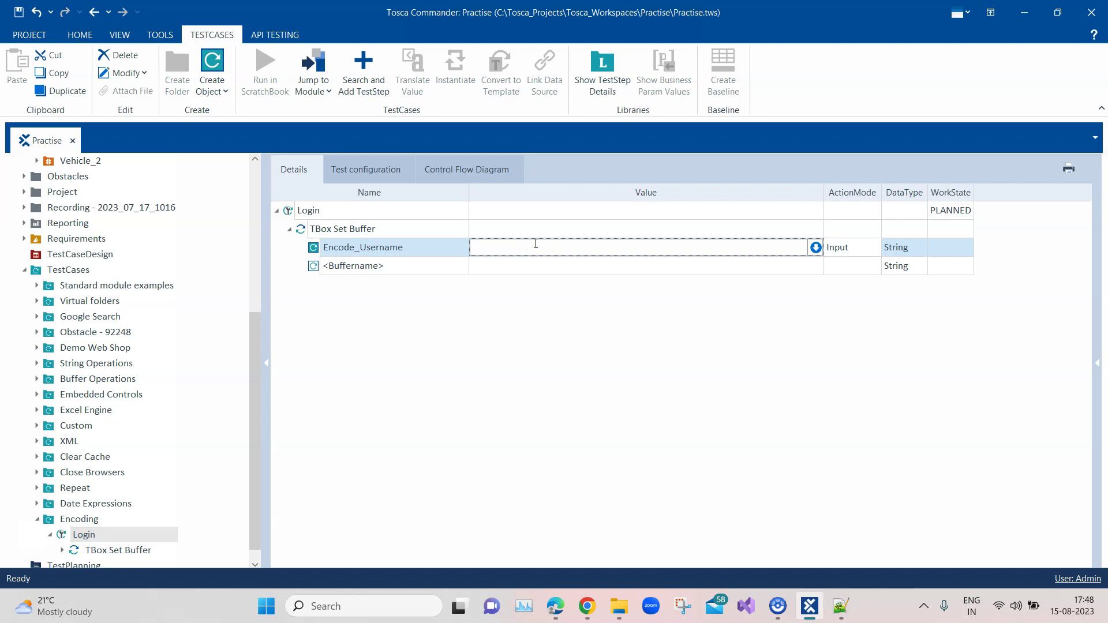
{"action": "type", "text": "{BASE64[{CP[Username]}][ENCODE]}"}
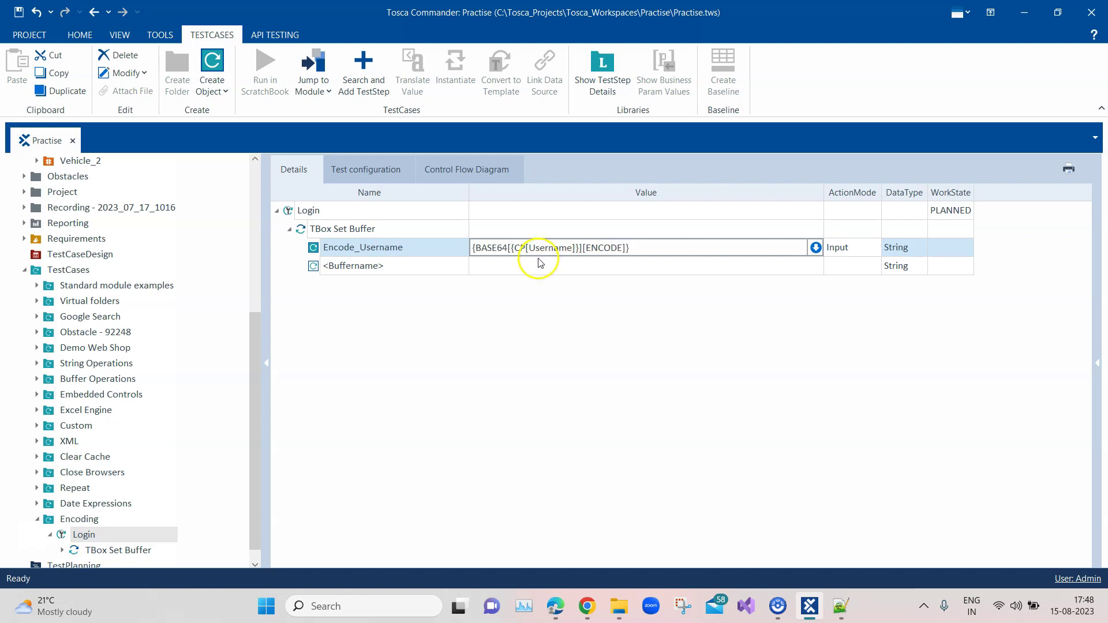
Examine the BASE64, ENCODE and CP[Username] parts of the Encode_Username expression.
{"action": "left_click", "coordinate": [633, 244]}
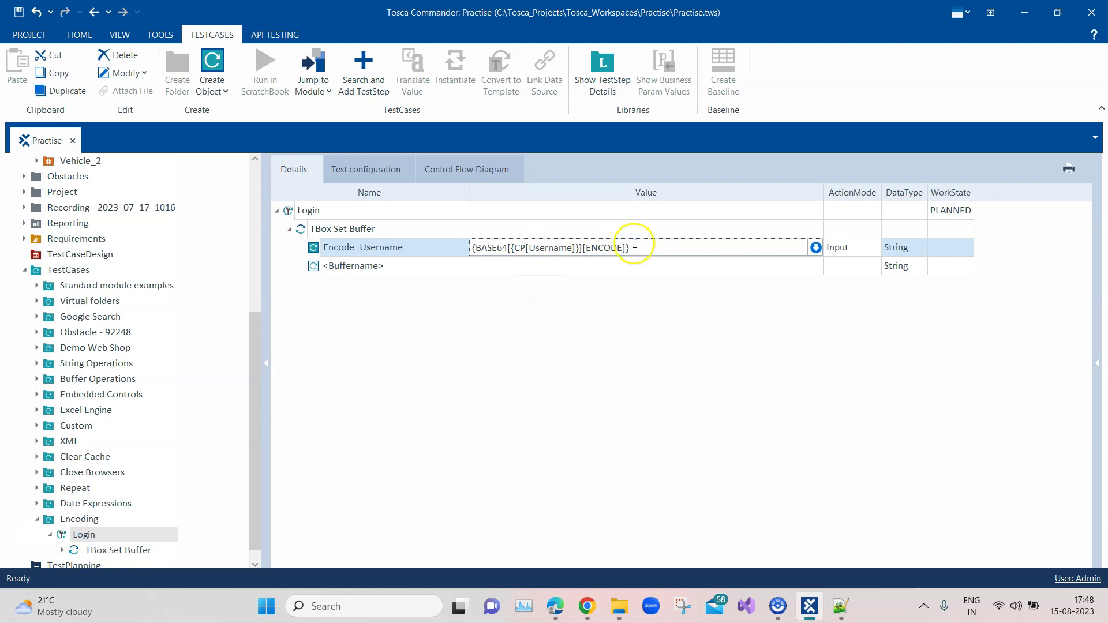
{"action": "left_click", "coordinate": [477, 247]}
{"action": "left_click_drag", "start_coordinate": [477, 247], "coordinate": [506, 247]}
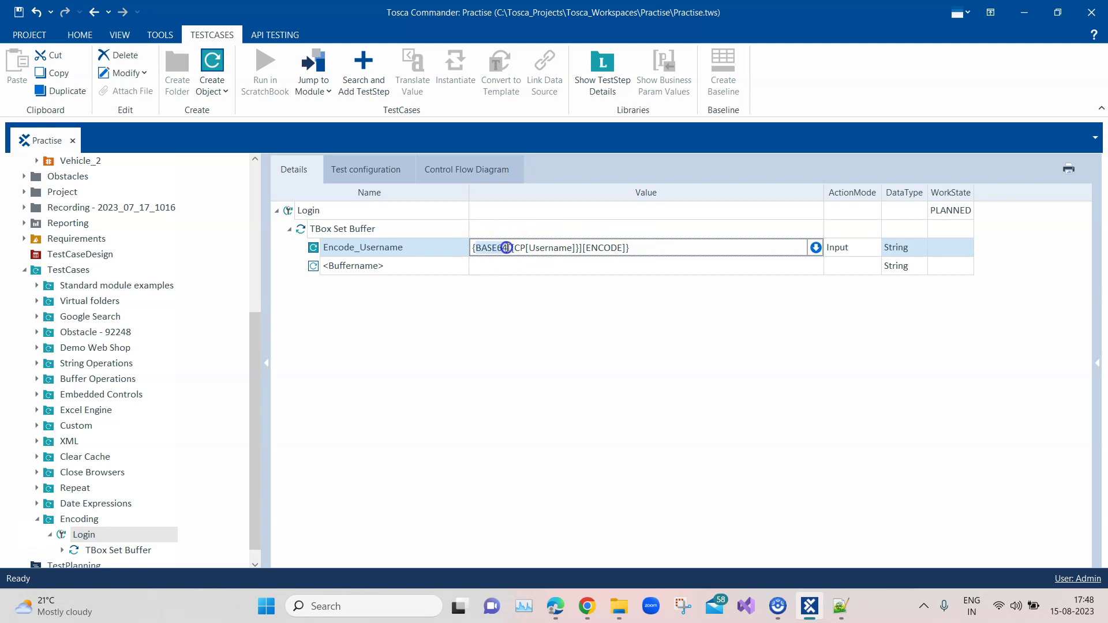
{"action": "left_click_drag", "start_coordinate": [585, 248], "coordinate": [624, 247]}
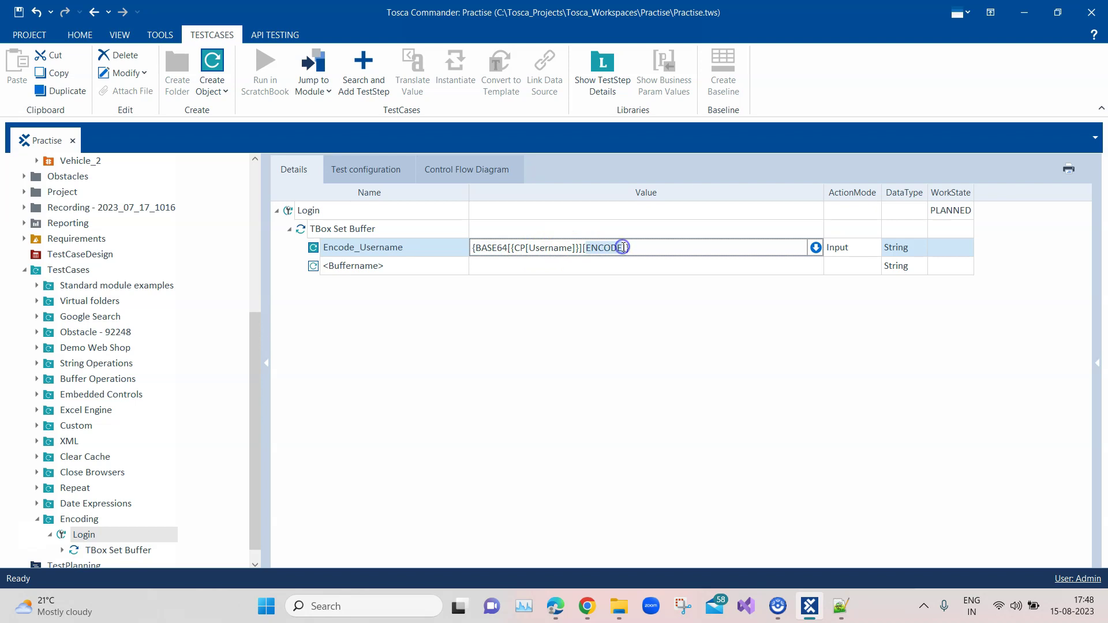
{"action": "left_click", "coordinate": [518, 248]}
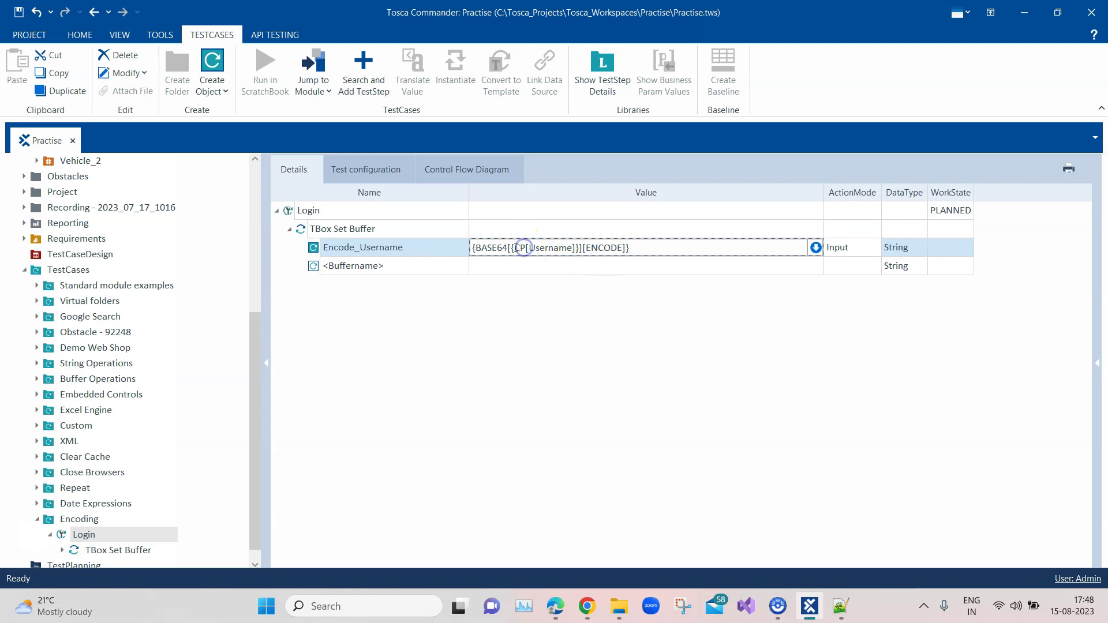
{"action": "left_click_drag", "start_coordinate": [515, 248], "coordinate": [575, 248]}
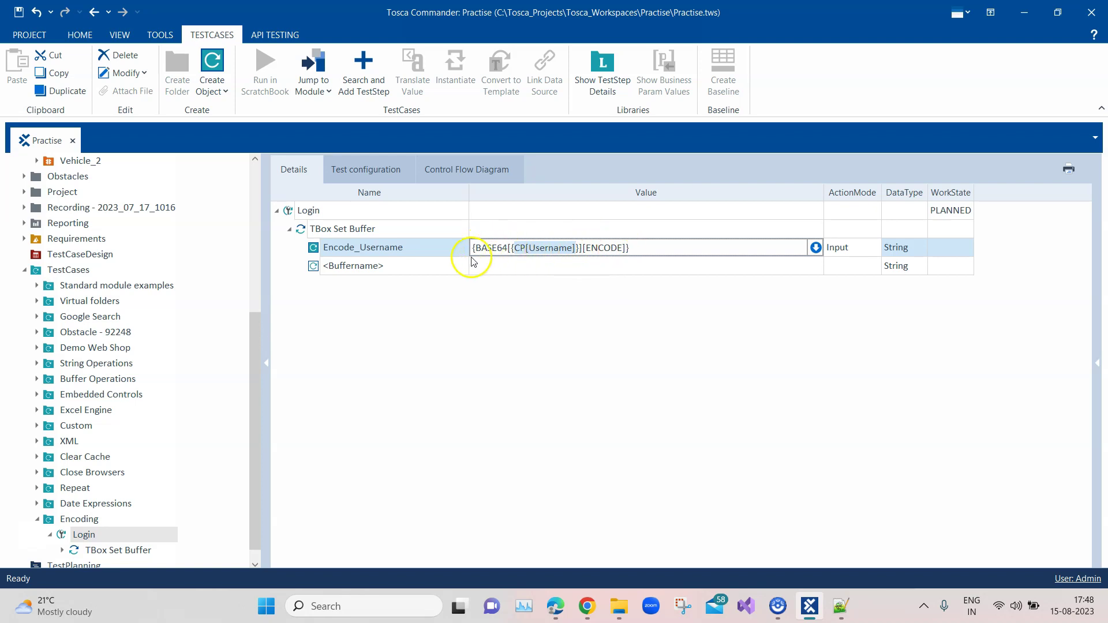
Add a second buffer named Encode_Password to the TBox Set Buffer step.
{"action": "left_click", "coordinate": [419, 270]}
{"action": "left_click", "coordinate": [398, 267]}
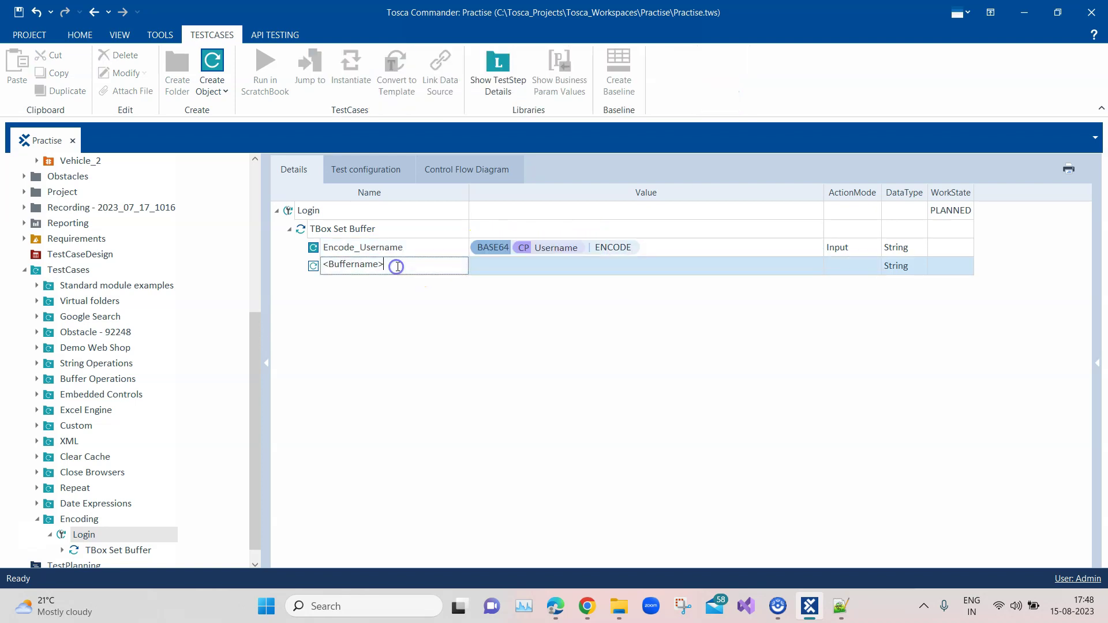
{"action": "type", "text": "Encode_Password"}
Copy the Encode_Username expression to Encode_Password and change its parameter so the value is {BASE64[{CP[Password]}][ENCODE]}.
{"action": "left_click", "coordinate": [716, 247]}
{"action": "left_click", "coordinate": [721, 249]}
{"action": "left_click", "coordinate": [523, 250]}
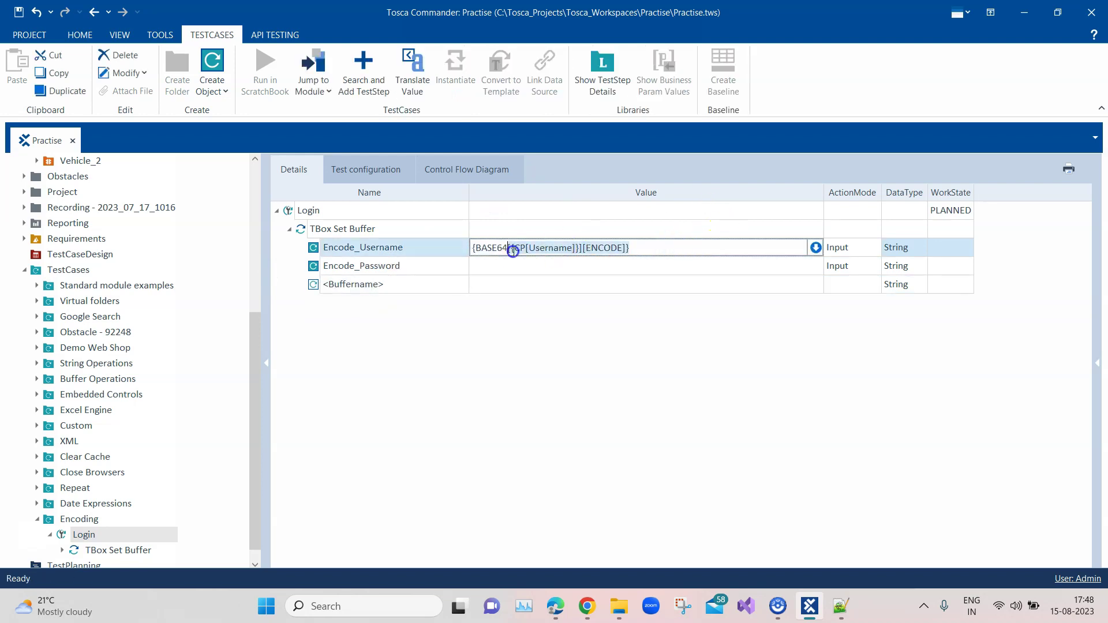
{"action": "left_click", "coordinate": [485, 266]}
{"action": "key", "text": "ctrl+v"}
{"action": "left_click", "coordinate": [546, 268]}
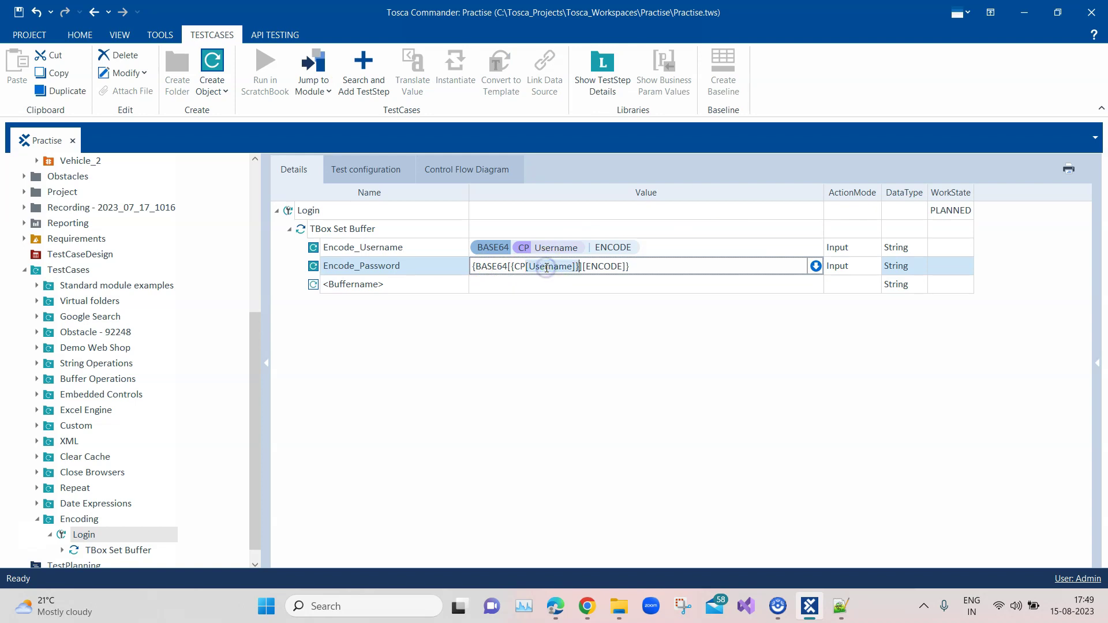
{"action": "left_click_drag", "start_coordinate": [574, 267], "coordinate": [529, 266]}
{"action": "type", "text": "Password"}
{"action": "left_click", "coordinate": [607, 321]}
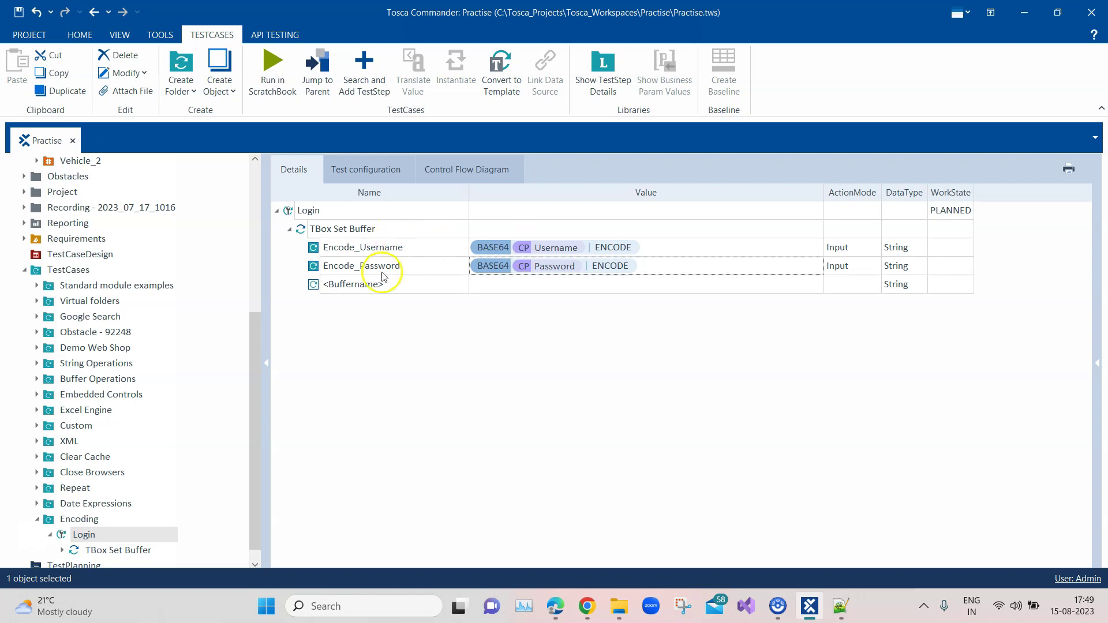
Run the TBox Set Buffer step in ScratchBook, expand its results, and enlarge the window and Loginfo column.
{"action": "right_click", "coordinate": [322, 231]}
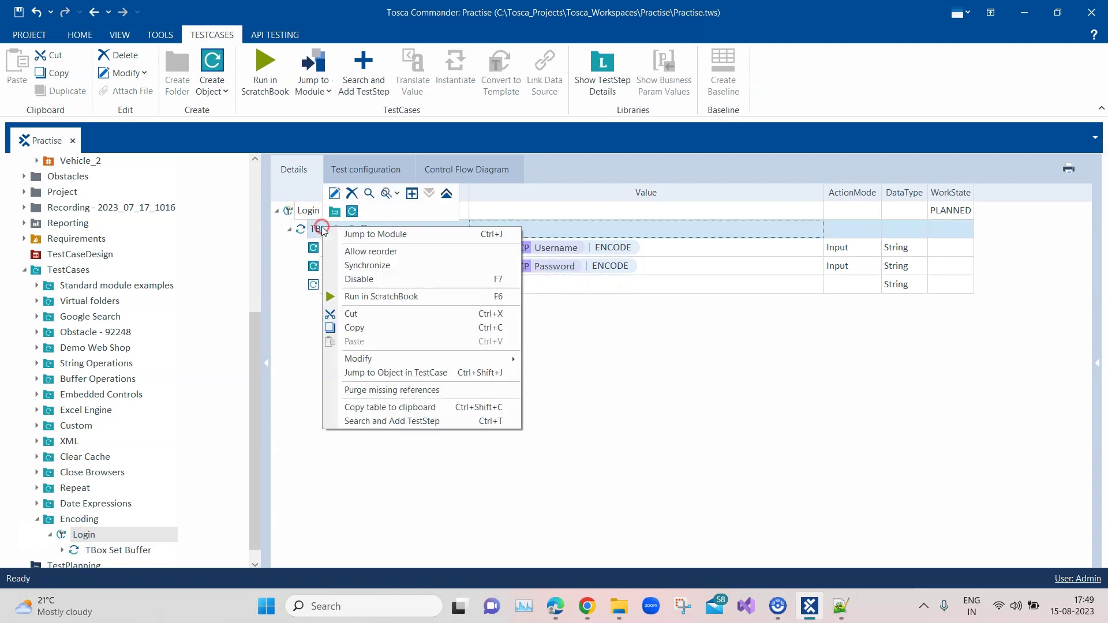
{"action": "left_click", "coordinate": [371, 298]}
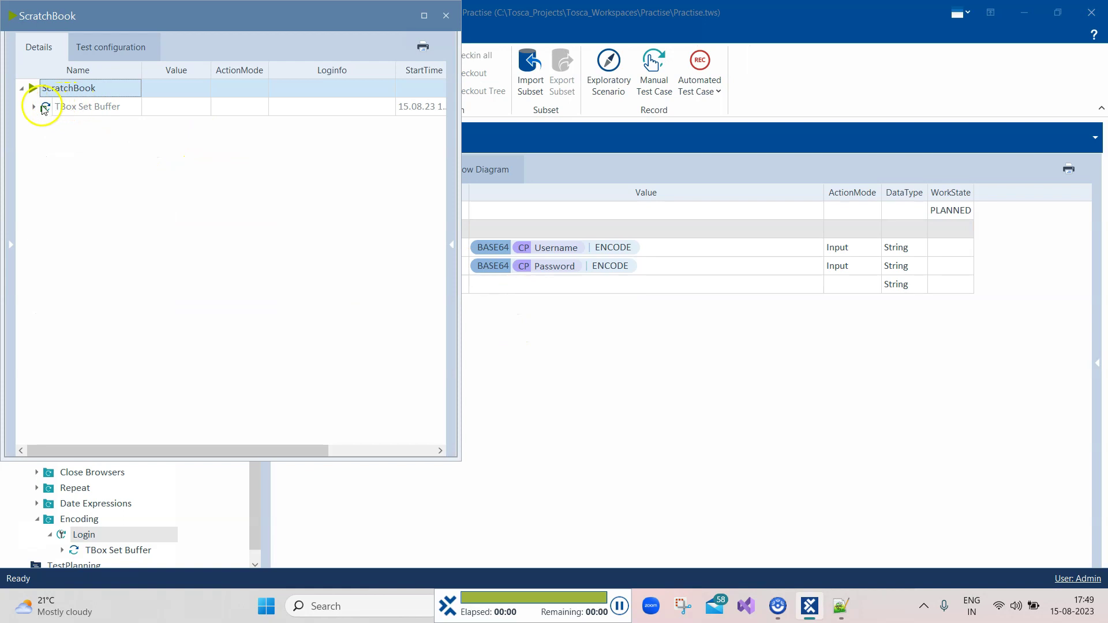
{"action": "left_click", "coordinate": [36, 108]}
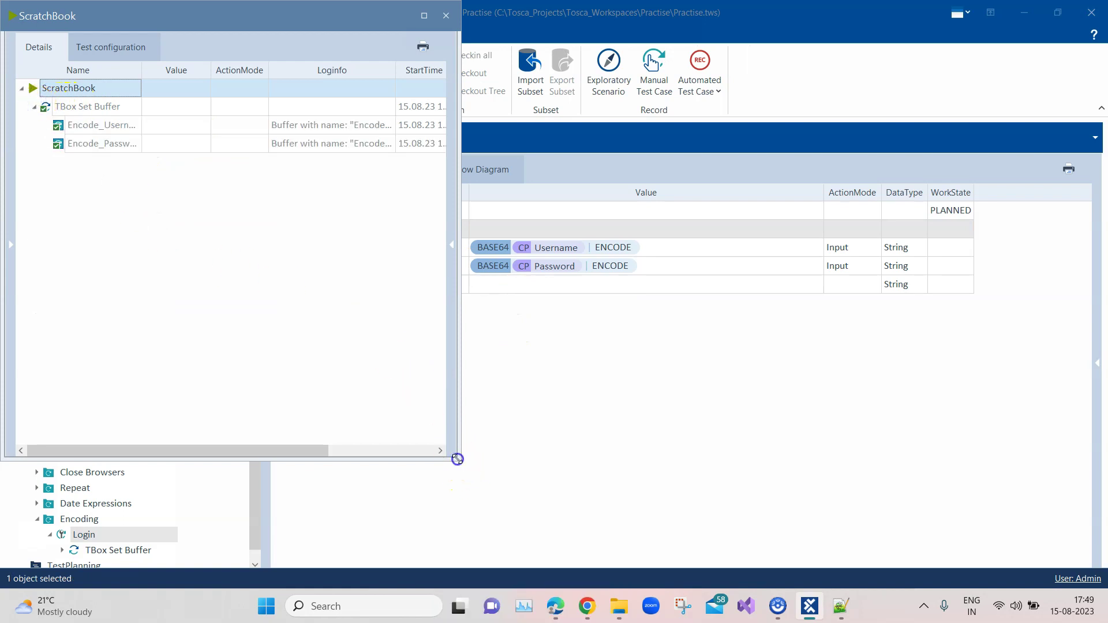
{"action": "left_click_drag", "start_coordinate": [457, 459], "coordinate": [822, 479]}
{"action": "left_click_drag", "start_coordinate": [396, 73], "coordinate": [590, 73]}
Examine the full Loginfo entries for Encode_Username and Encode_Password, close ScratchBook, and check the credentials on the Swag Labs login page in Chrome.
{"action": "left_click", "coordinate": [574, 126]}
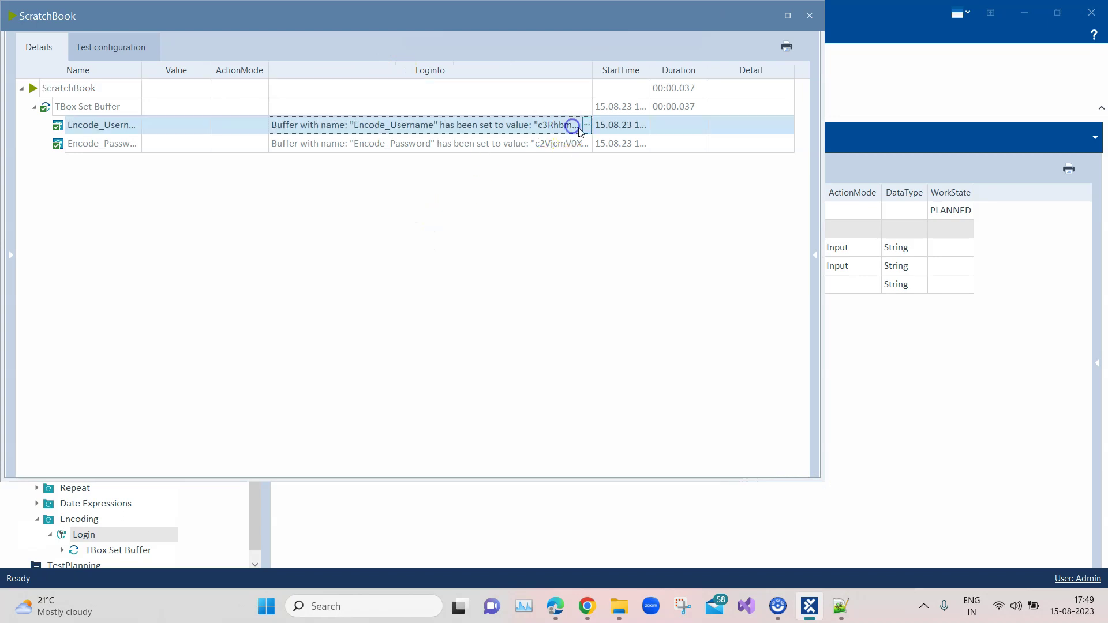
{"action": "left_click", "coordinate": [585, 125]}
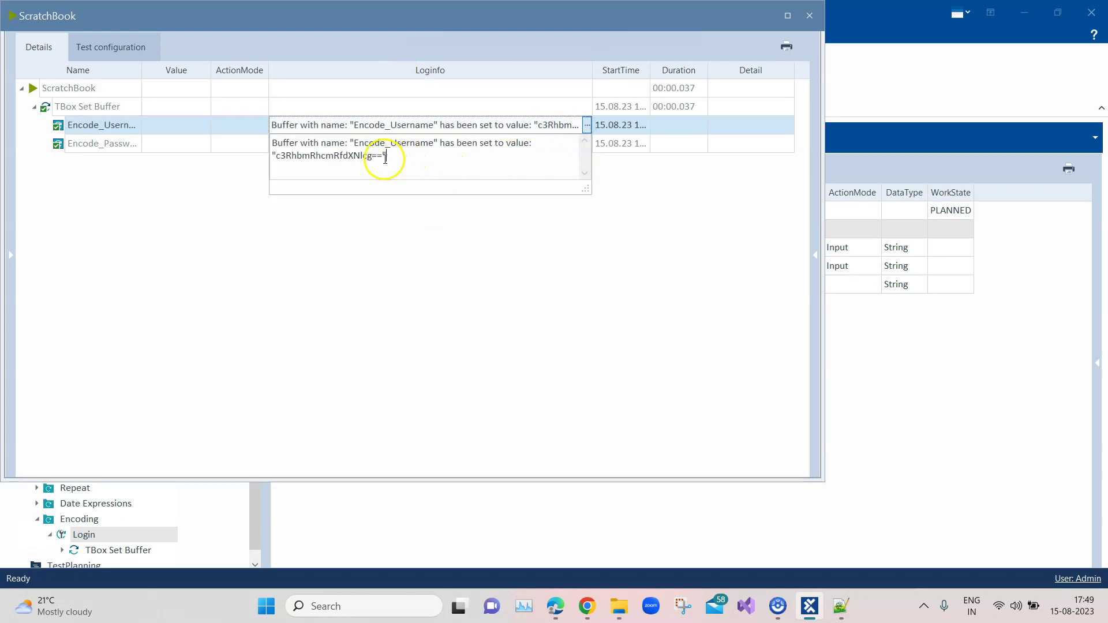
{"action": "left_click_drag", "start_coordinate": [384, 156], "coordinate": [276, 154]}
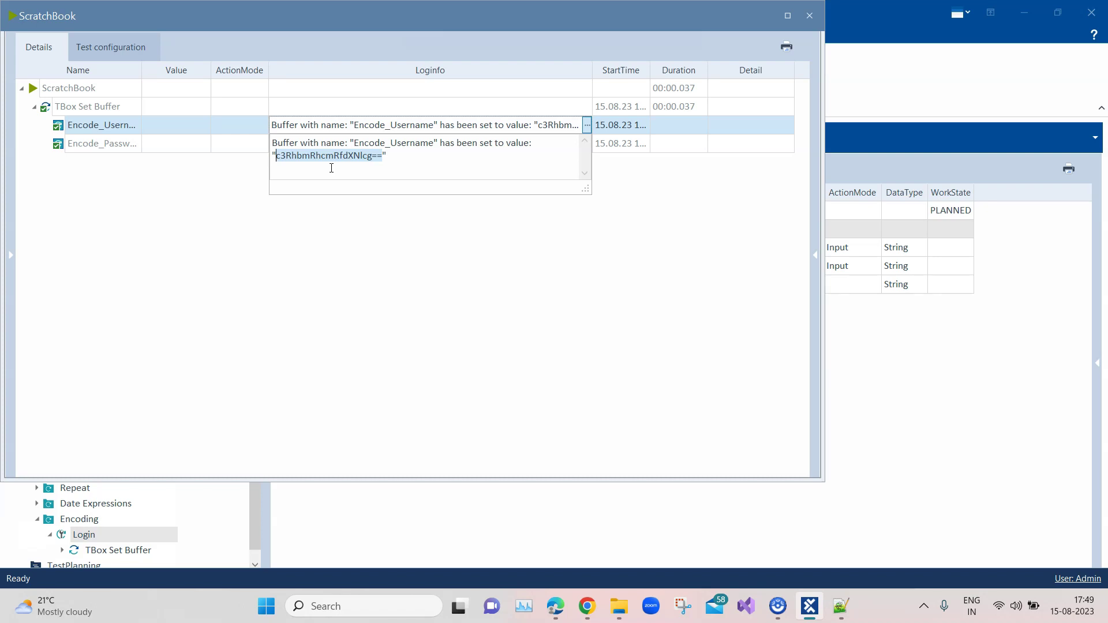
{"action": "left_click", "coordinate": [338, 239]}
{"action": "left_click", "coordinate": [419, 144]}
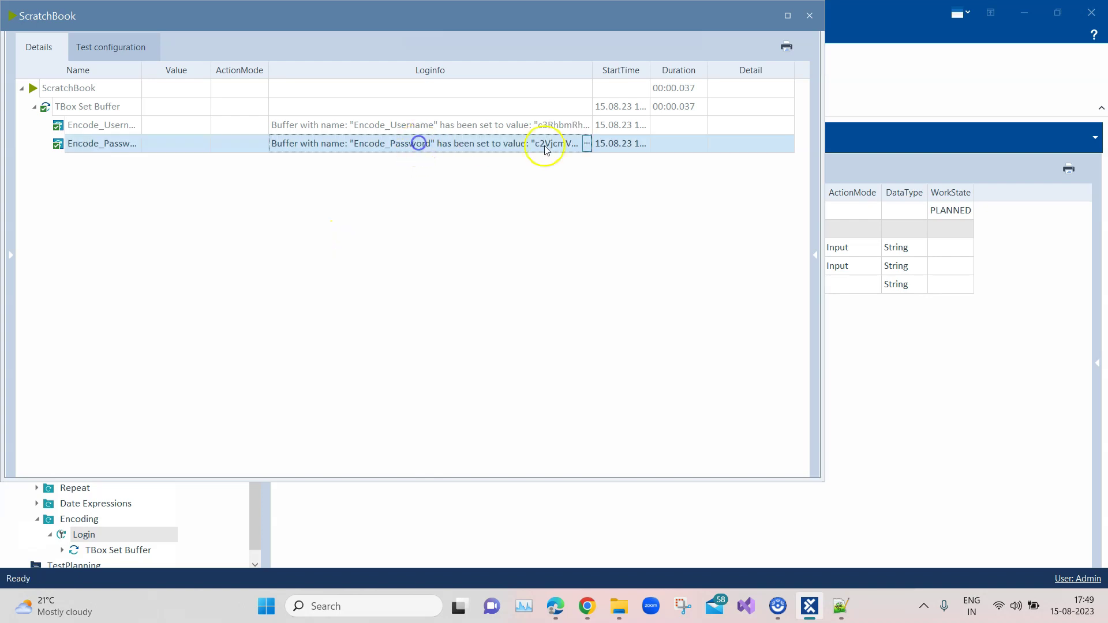
{"action": "left_click", "coordinate": [586, 144]}
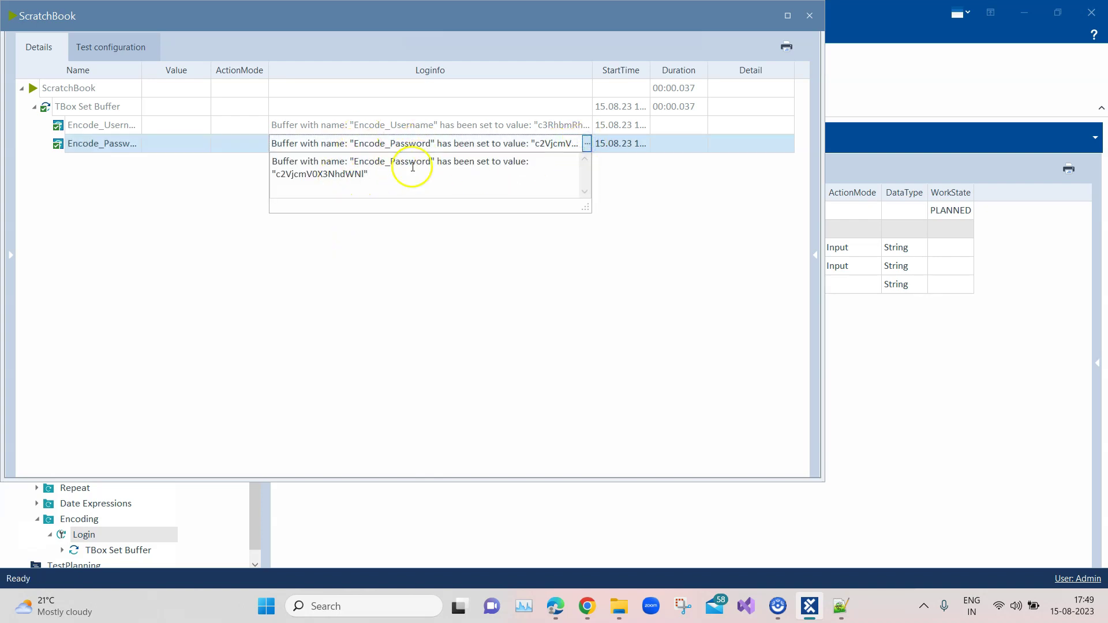
{"action": "left_click_drag", "start_coordinate": [362, 174], "coordinate": [278, 173]}
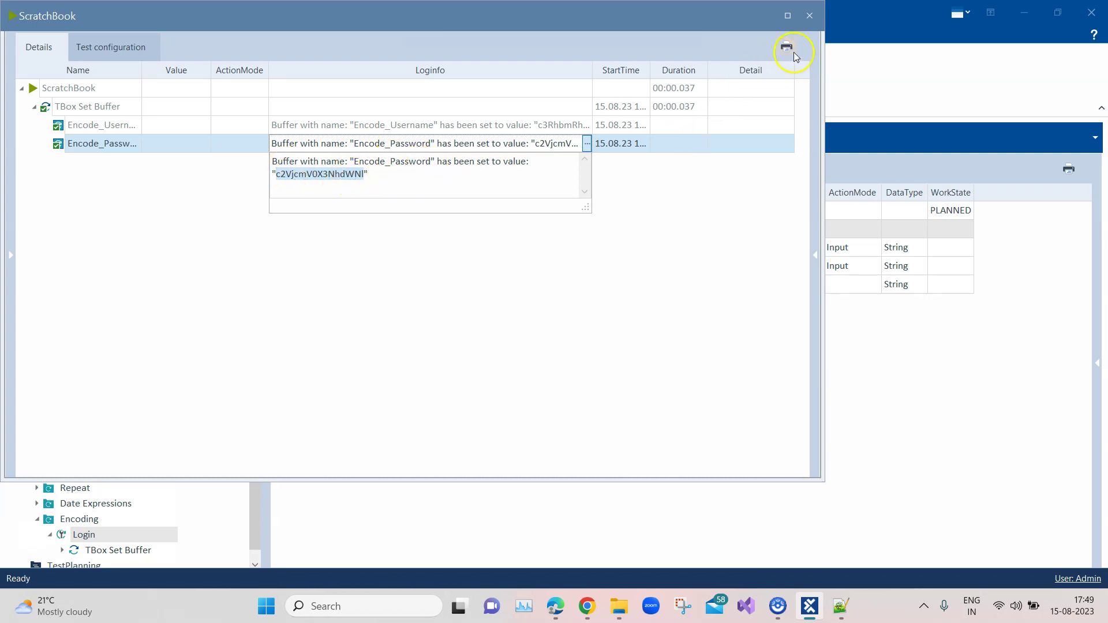
{"action": "left_click", "coordinate": [808, 16]}
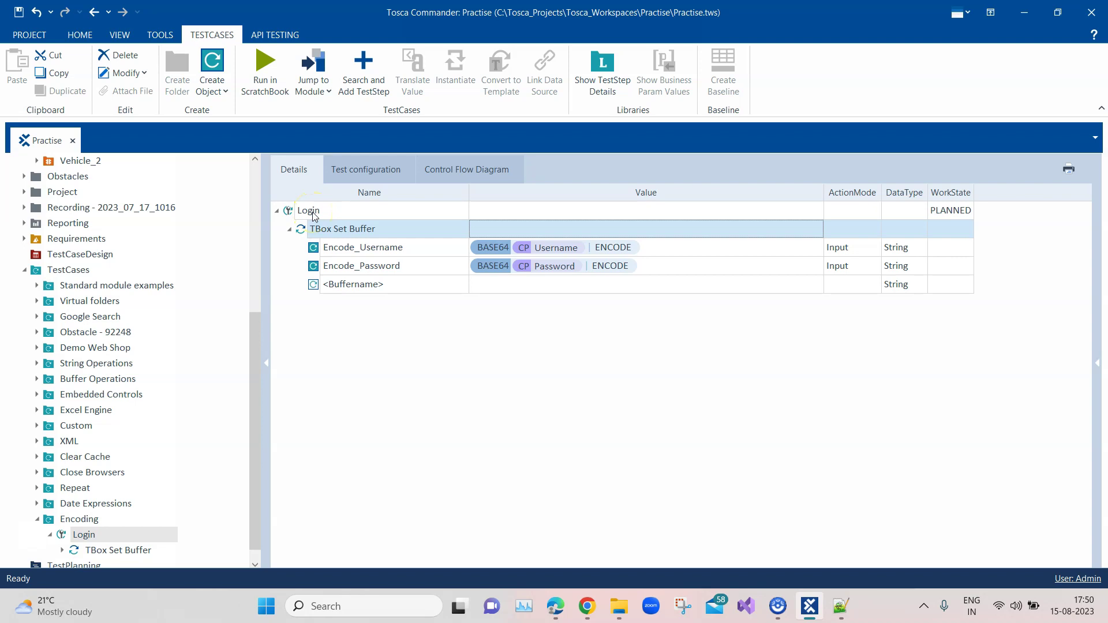
{"action": "left_click", "coordinate": [594, 609]}
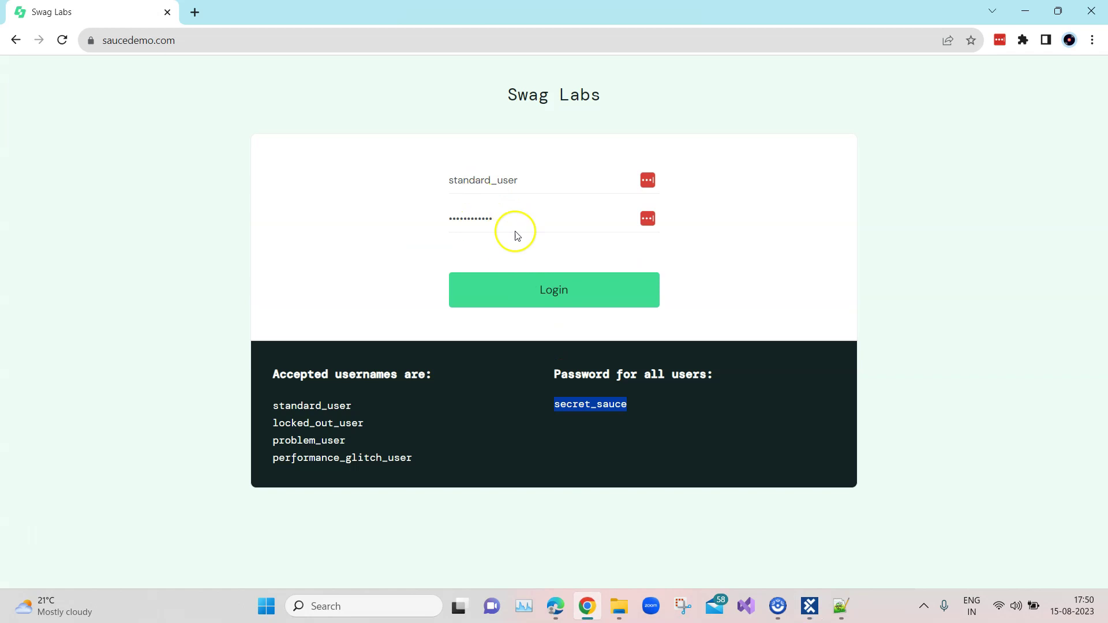
{"action": "left_click", "coordinate": [1024, 16]}
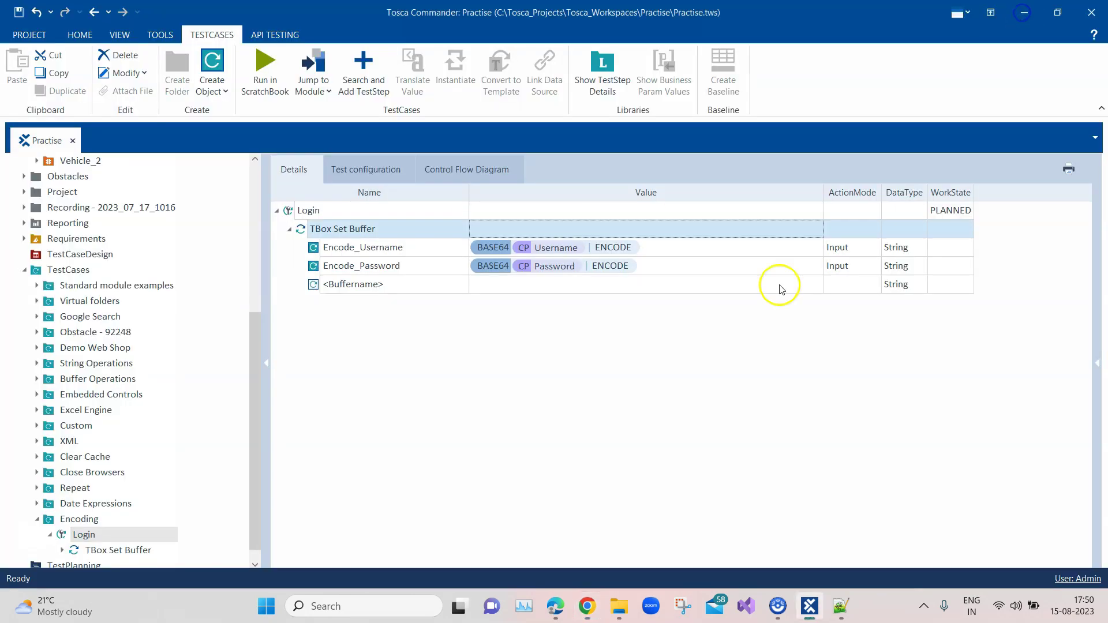
Add another TBox Set Buffer test step to the Login test case.
{"action": "right_click", "coordinate": [319, 214]}
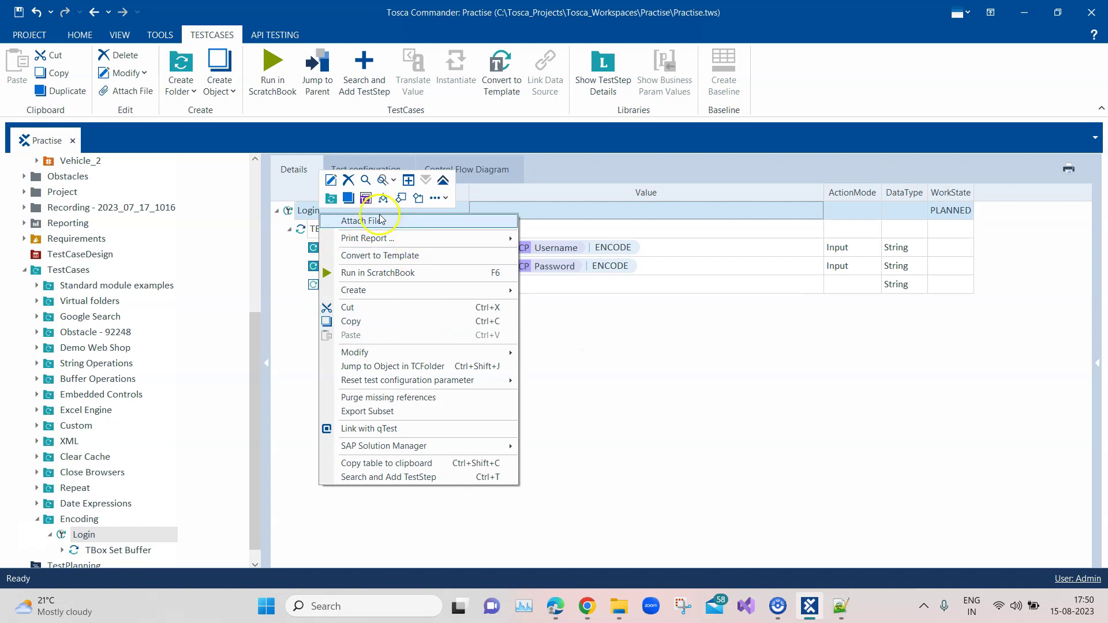
{"action": "left_click", "coordinate": [405, 477]}
{"action": "type", "text": "TBox Se"}
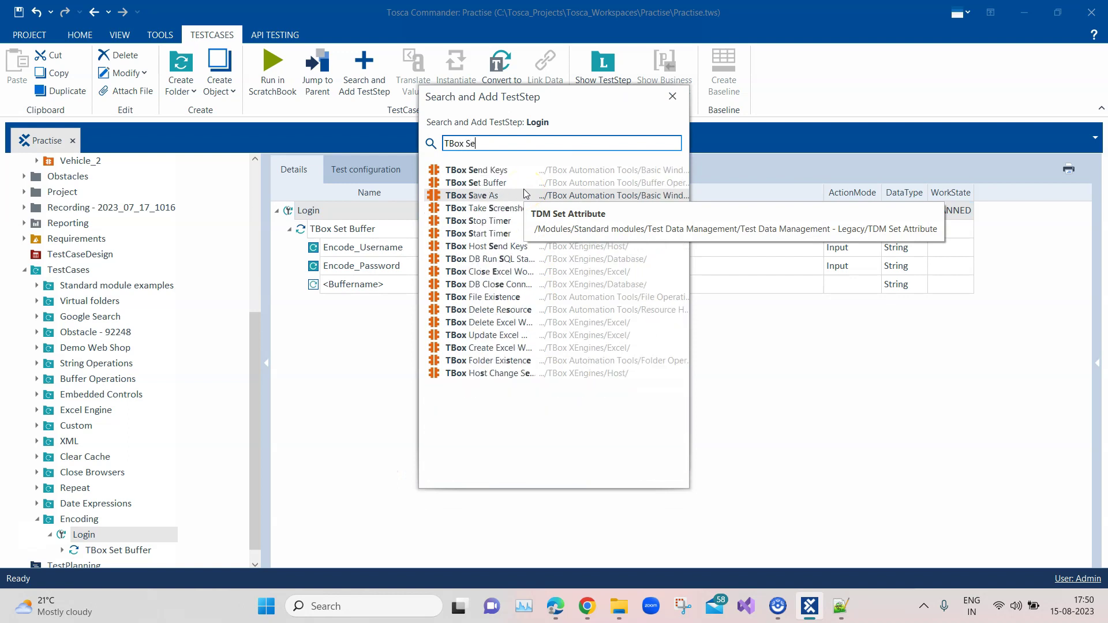
{"action": "double_click", "coordinate": [501, 183]}
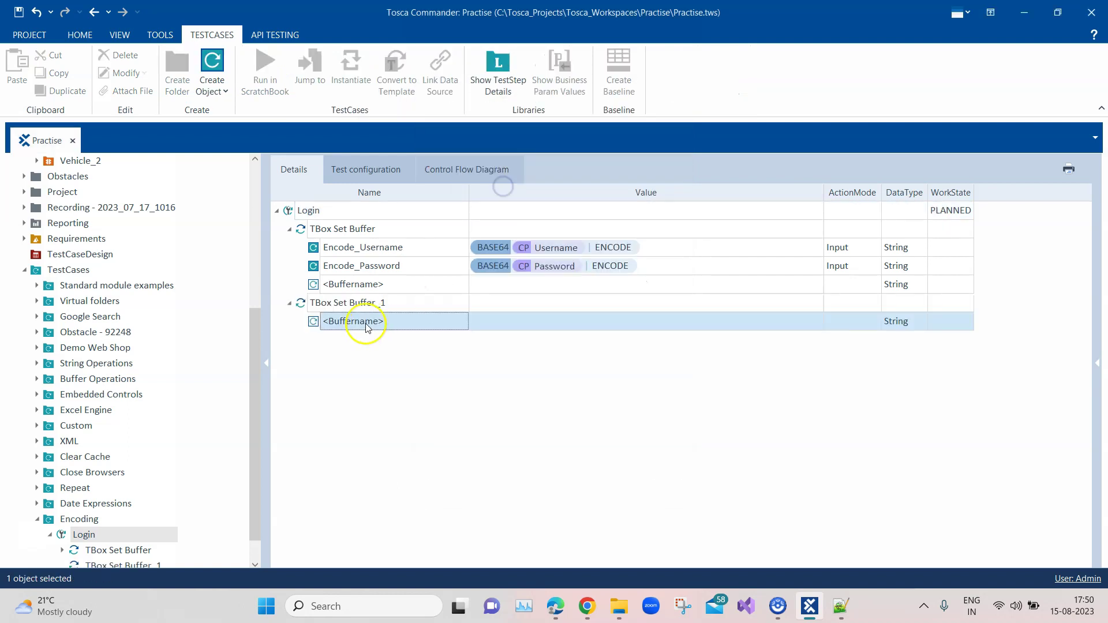
Create two buffers named Decode_Username and Decode_Password in the second TBox Set Buffer step.
{"action": "left_click", "coordinate": [384, 322]}
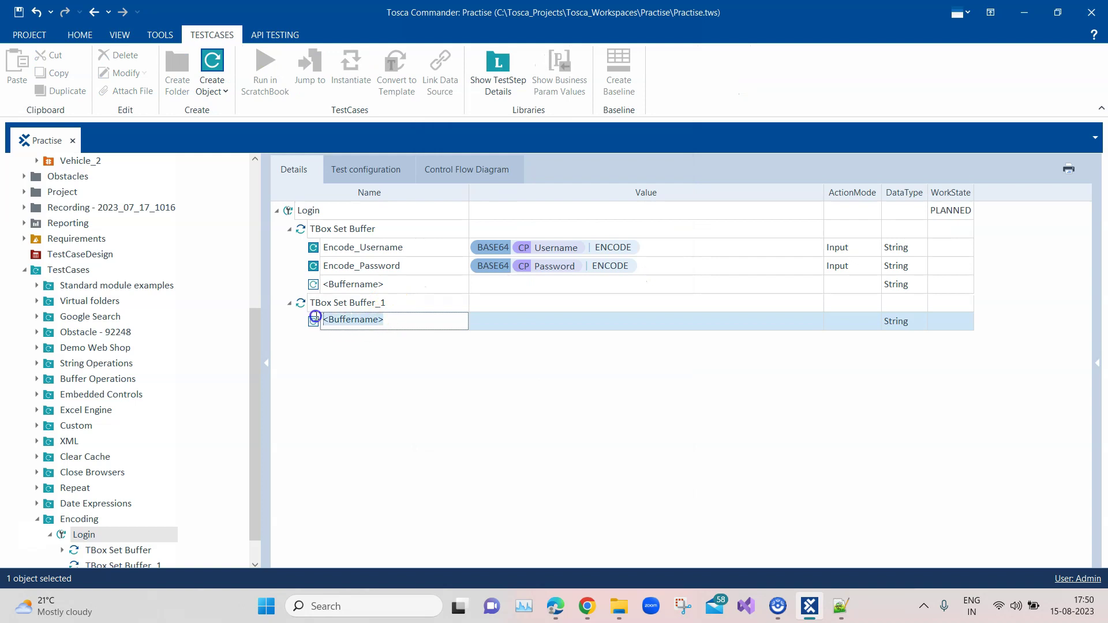
{"action": "type", "text": "Decode_Us"}
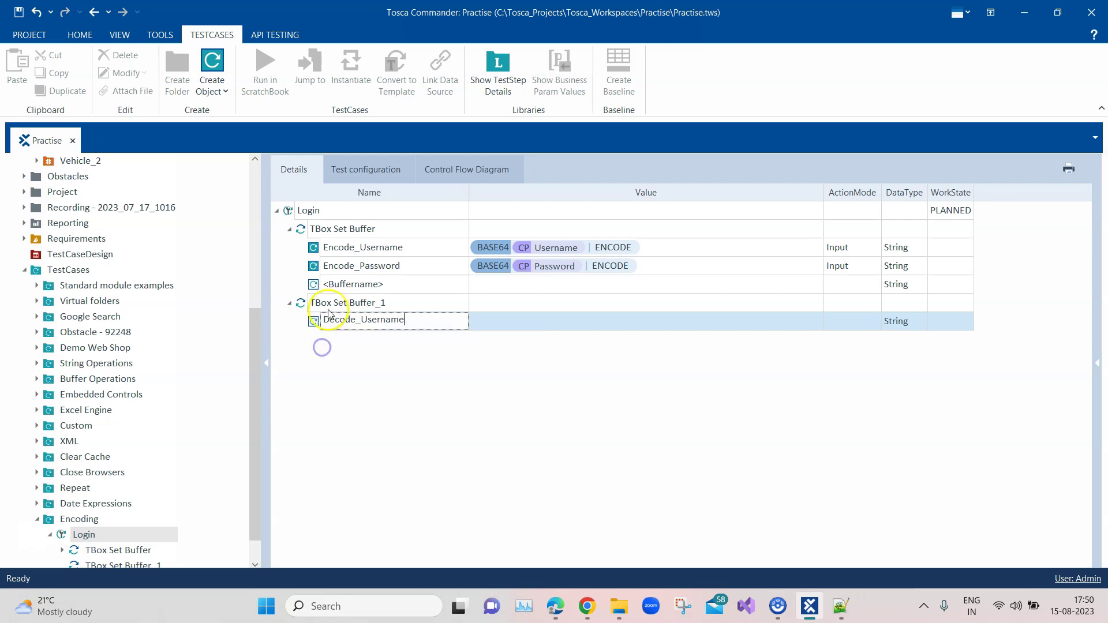
{"action": "right_click", "coordinate": [333, 301]}
{"action": "left_click", "coordinate": [324, 340]}
{"action": "left_click", "coordinate": [388, 340]}
{"action": "left_click_drag", "start_coordinate": [384, 339], "coordinate": [321, 340]}
{"action": "type", "text": "Decode_Passw"}
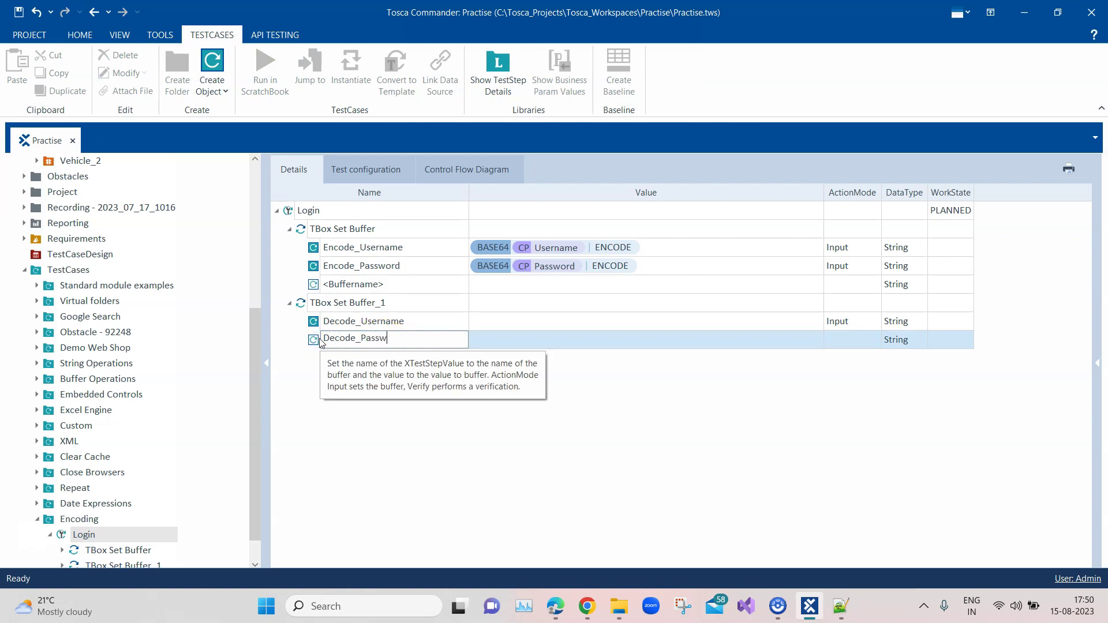
{"action": "key", "text": "Return"}
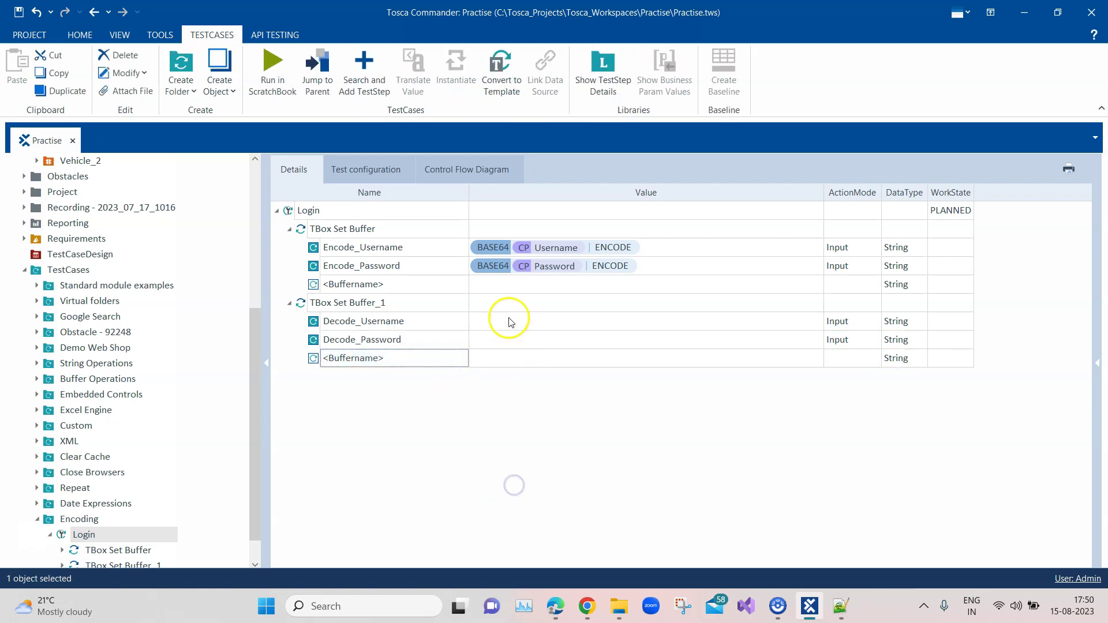
Set the Decode_Username value to {BASE64[Encode_Username][DECODE]}.
{"action": "left_click", "coordinate": [514, 321]}
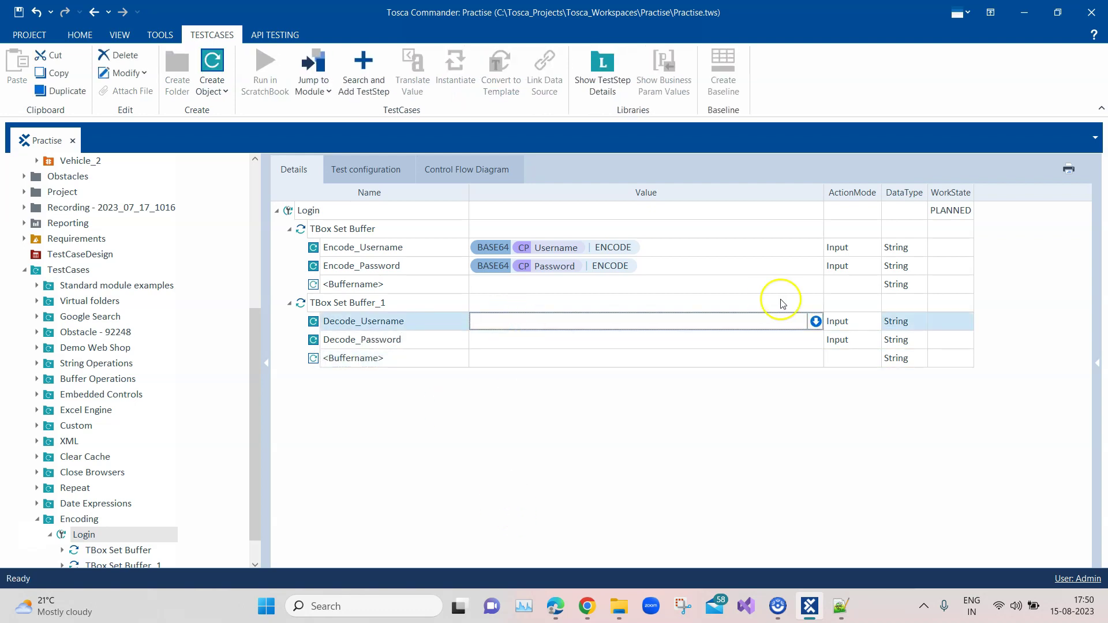
{"action": "left_click", "coordinate": [676, 247]}
{"action": "left_click", "coordinate": [676, 247]}
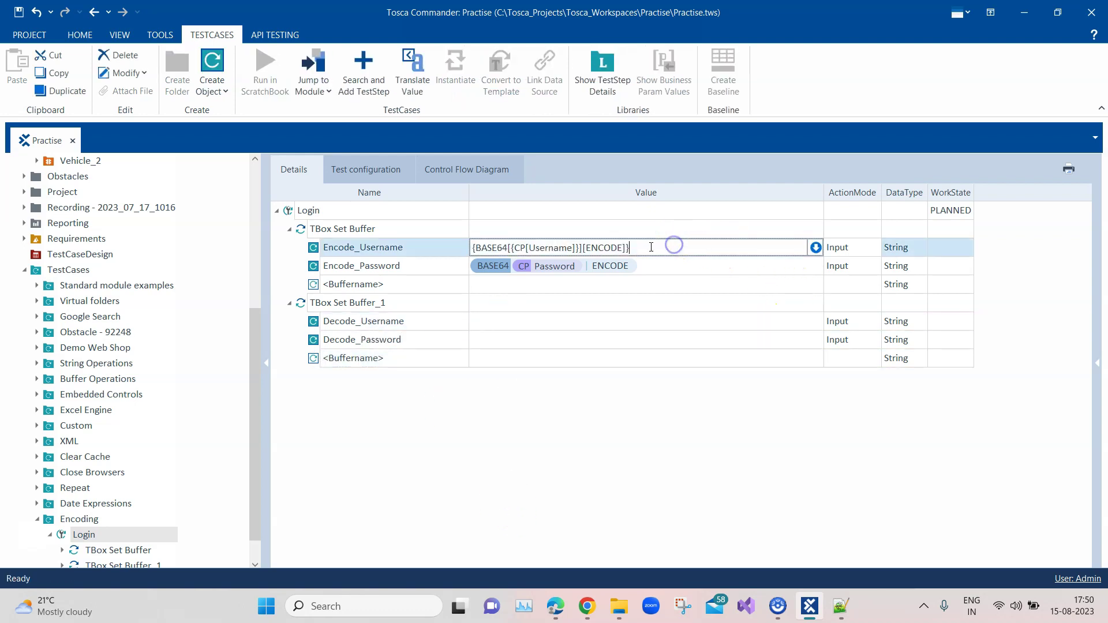
{"action": "left_click", "coordinate": [525, 321]}
{"action": "left_click", "coordinate": [525, 320]}
{"action": "type", "text": "{BAS"}
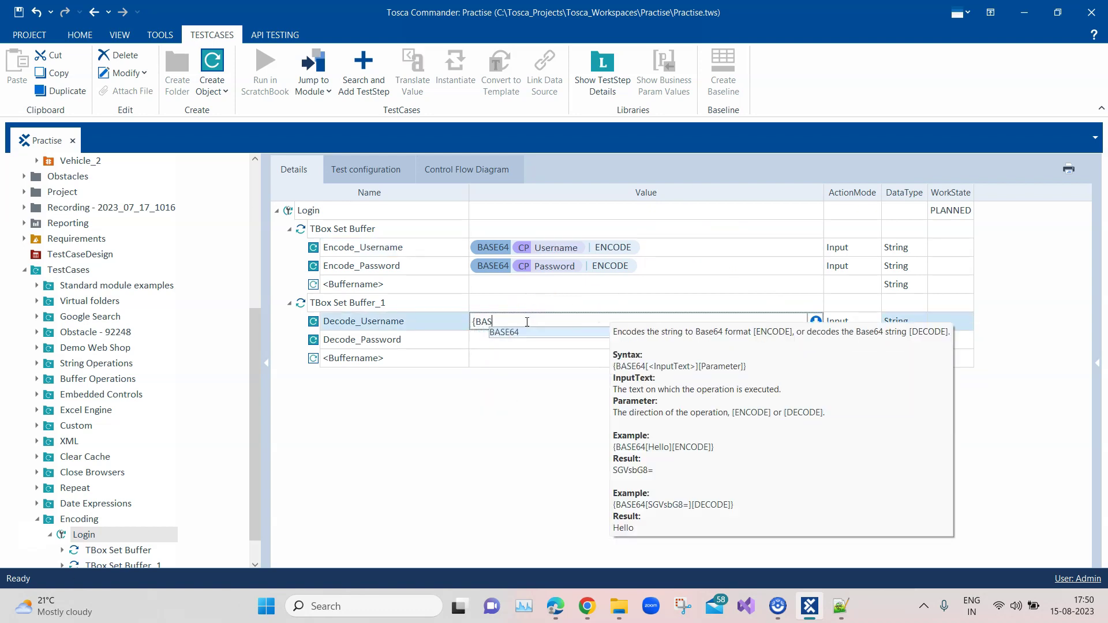
{"action": "key", "text": "Return"}
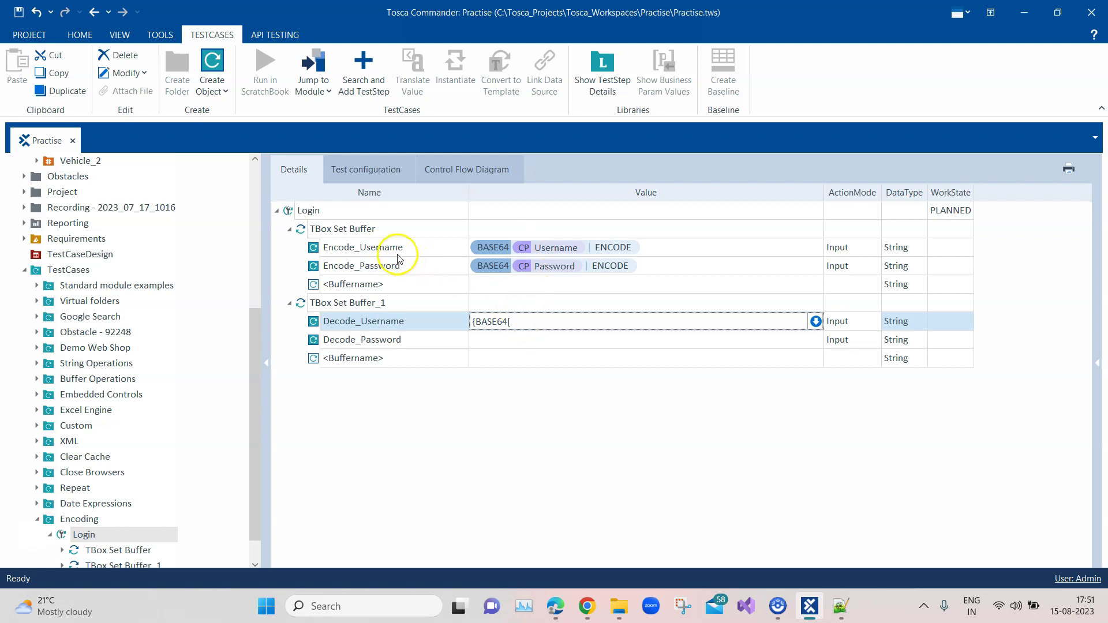
{"action": "type", "text": "Encode_Username][DECODE"}
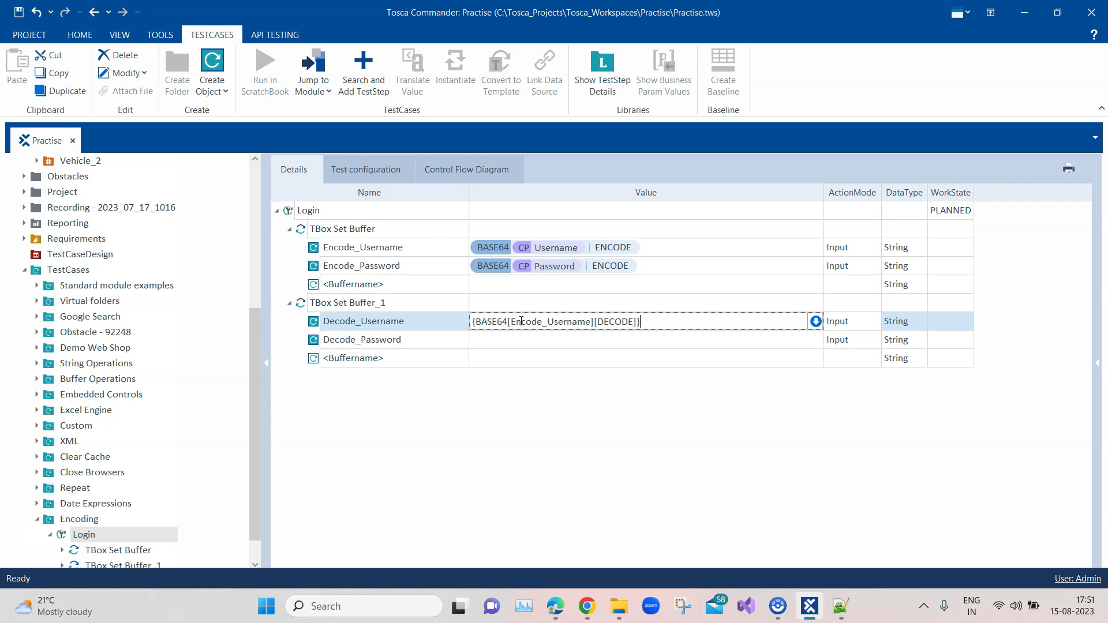
Copy the Decode_Username expression to Decode_Password and change it to {BASE64[Encode_Password][DECODE]}.
{"action": "left_click", "coordinate": [484, 339]}
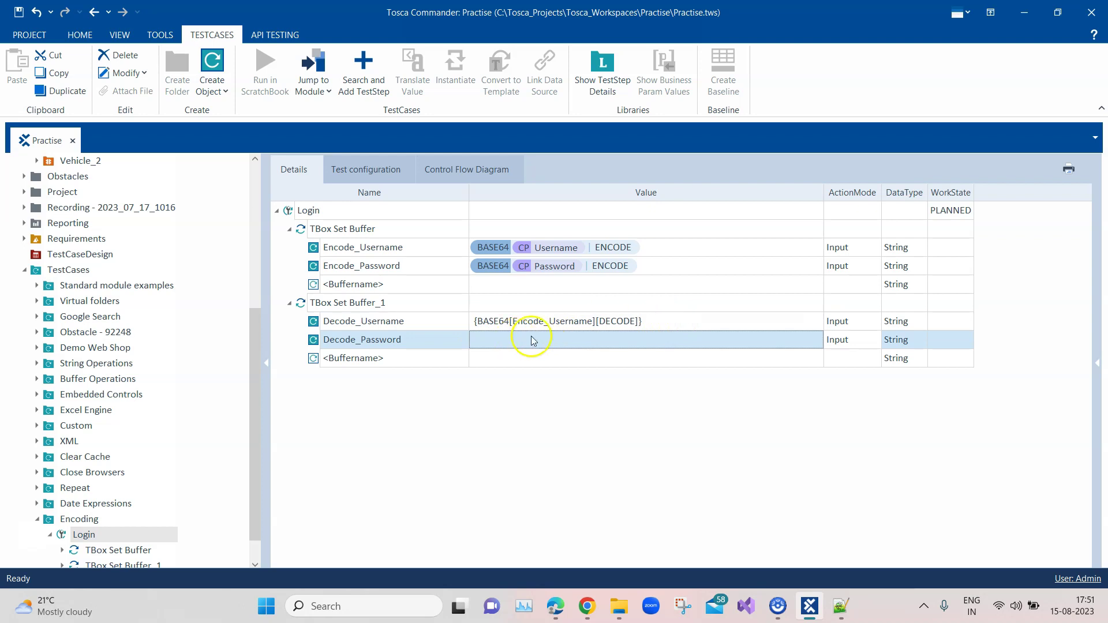
{"action": "left_click", "coordinate": [655, 322]}
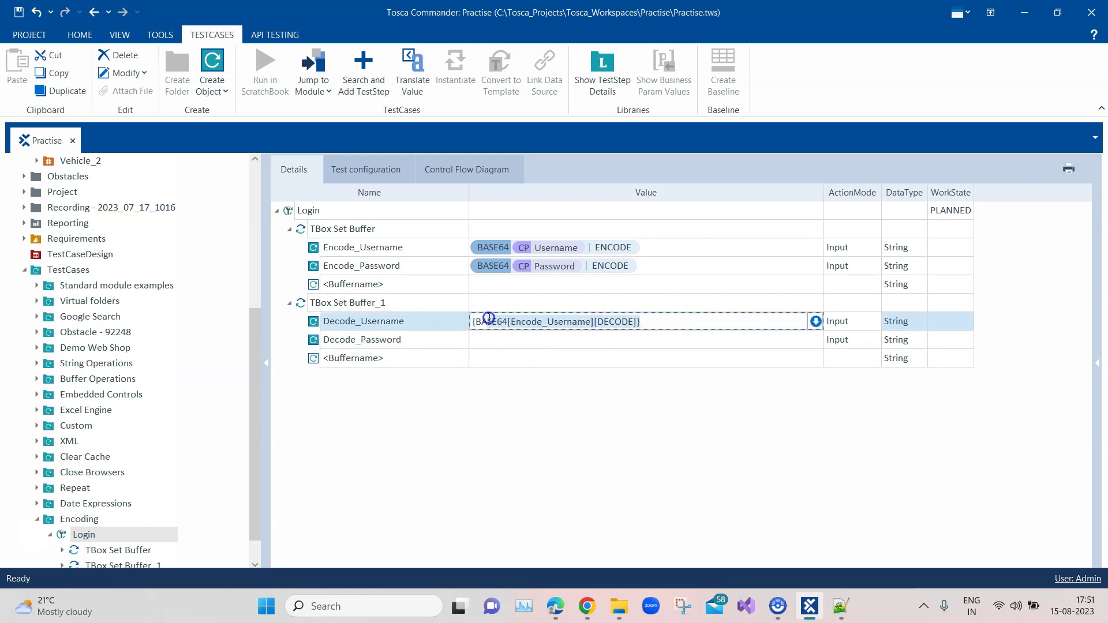
{"action": "left_click", "coordinate": [496, 341]}
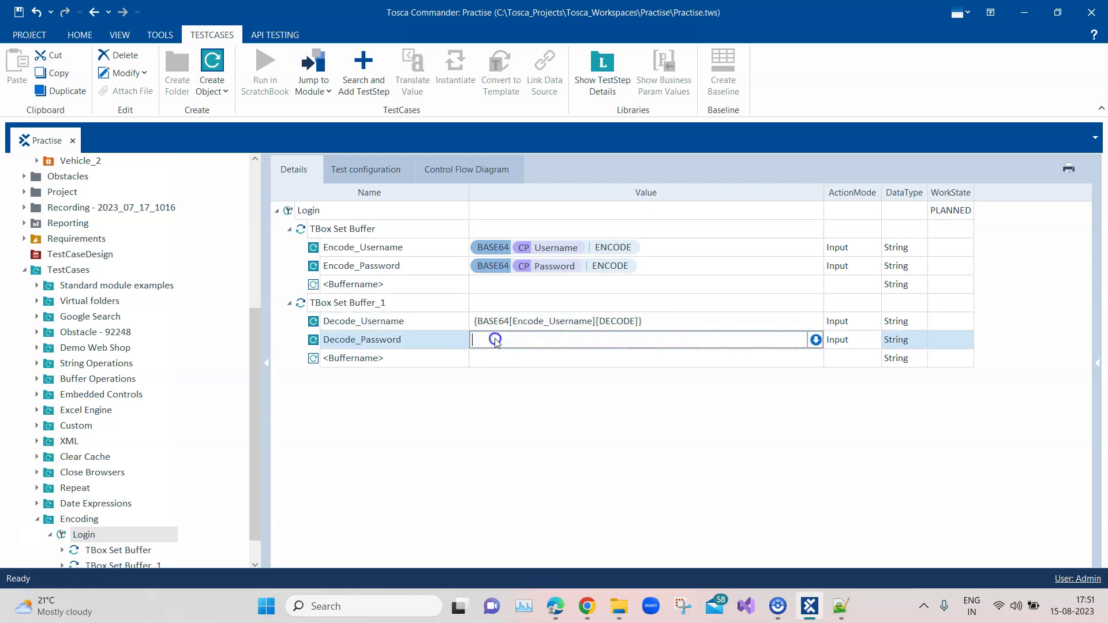
{"action": "key", "text": "ctrl+v"}
{"action": "left_click_drag", "start_coordinate": [550, 339], "coordinate": [583, 340]}
{"action": "type", "text": "Password"}
{"action": "left_click", "coordinate": [598, 401]}
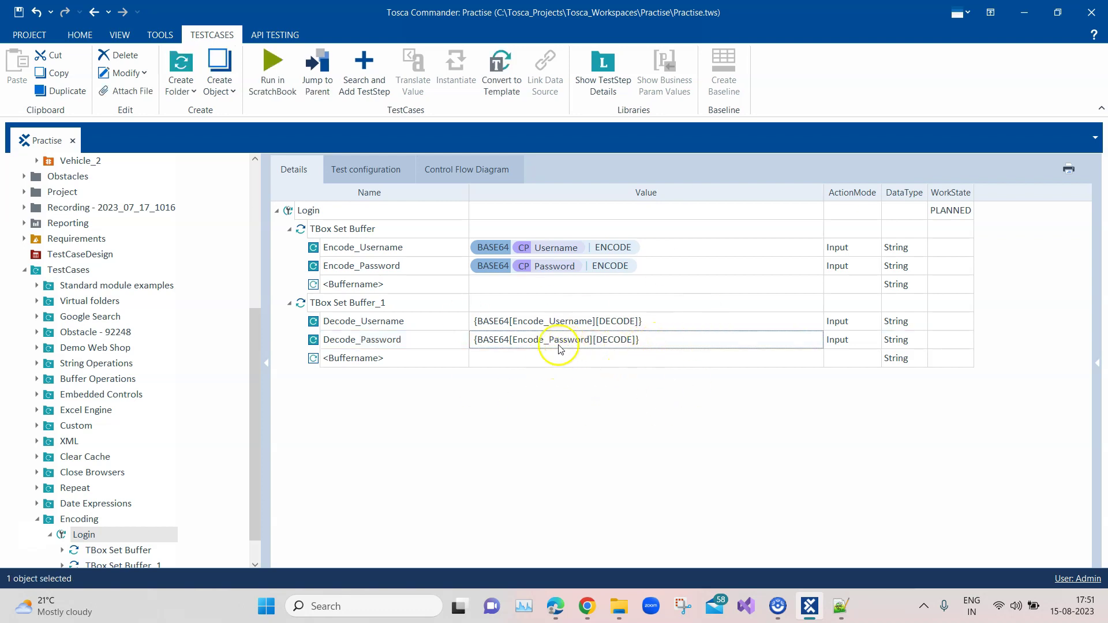
Run the second TBox Set Buffer step in ScratchBook, read its full Loginfo entry, and close the results.
{"action": "right_click", "coordinate": [345, 306]}
{"action": "left_click", "coordinate": [393, 375]}
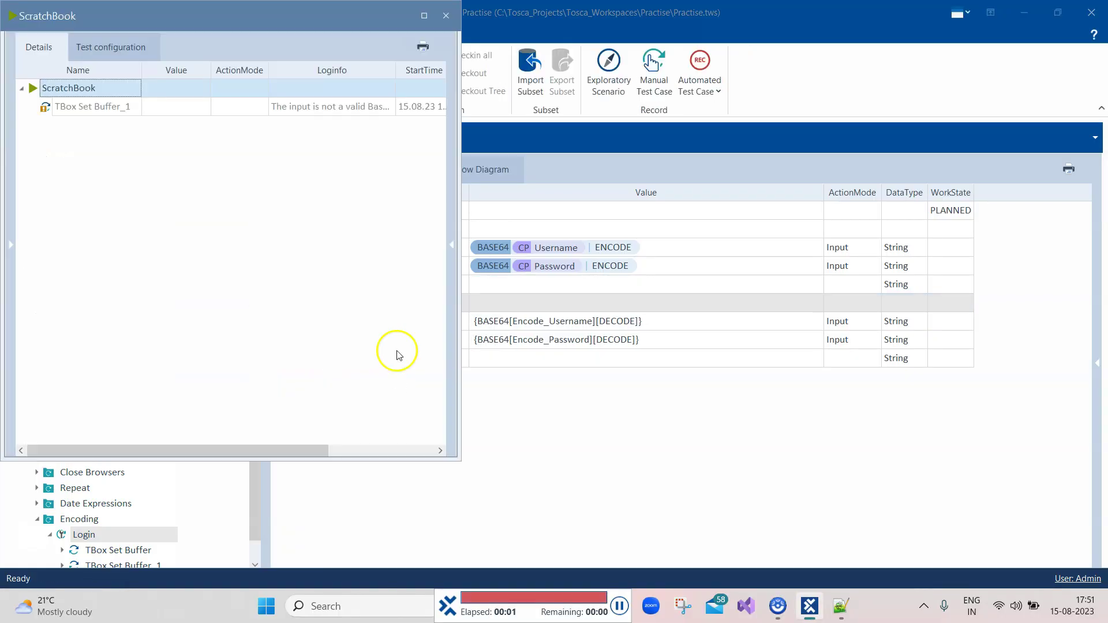
{"action": "left_click", "coordinate": [296, 106]}
{"action": "left_click", "coordinate": [391, 107]}
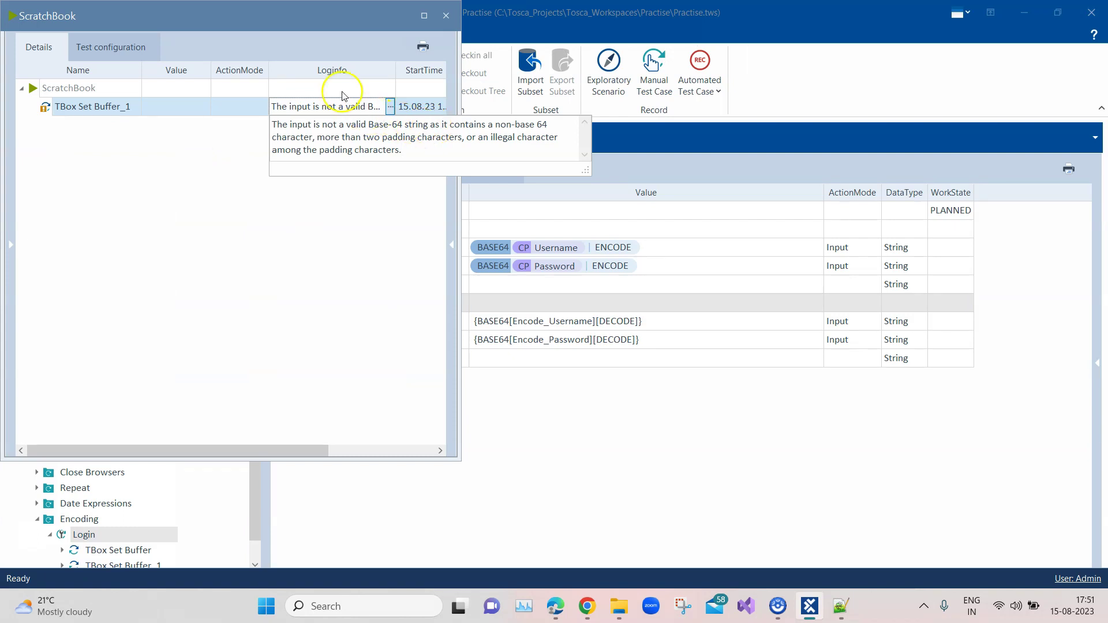
{"action": "left_click_drag", "start_coordinate": [255, 18], "coordinate": [281, 74]}
{"action": "left_click", "coordinate": [469, 74]}
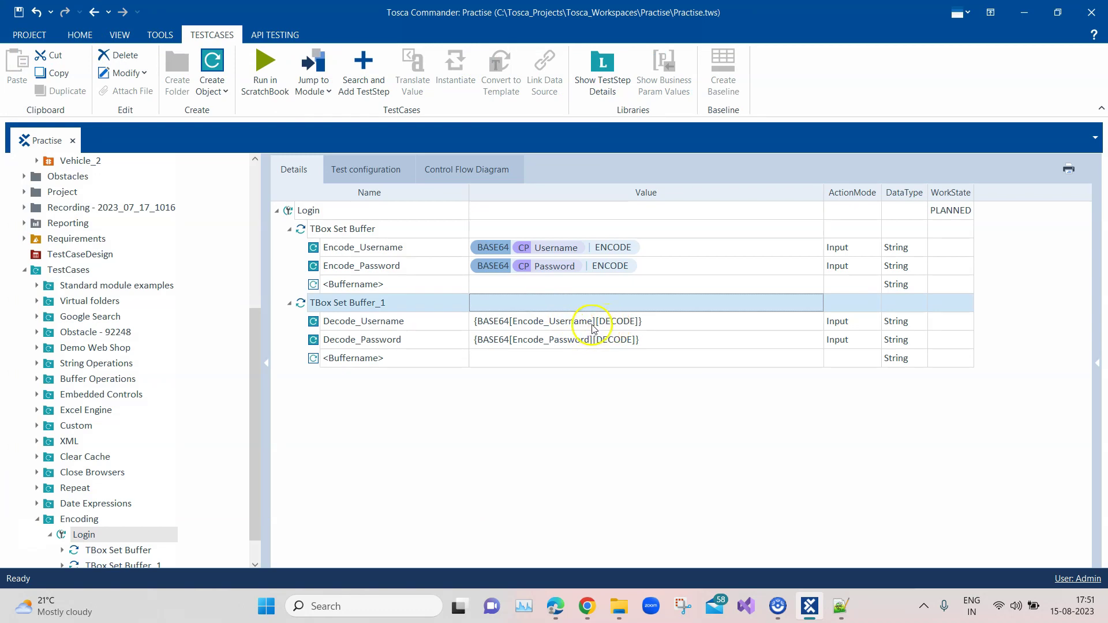
Replace the plain buffer name in Decode_Username with a buffer reference so the value is {BASE64[{B[Encode_Username]}][DECODE]}.
{"action": "left_click", "coordinate": [521, 324]}
{"action": "left_click", "coordinate": [519, 324]}
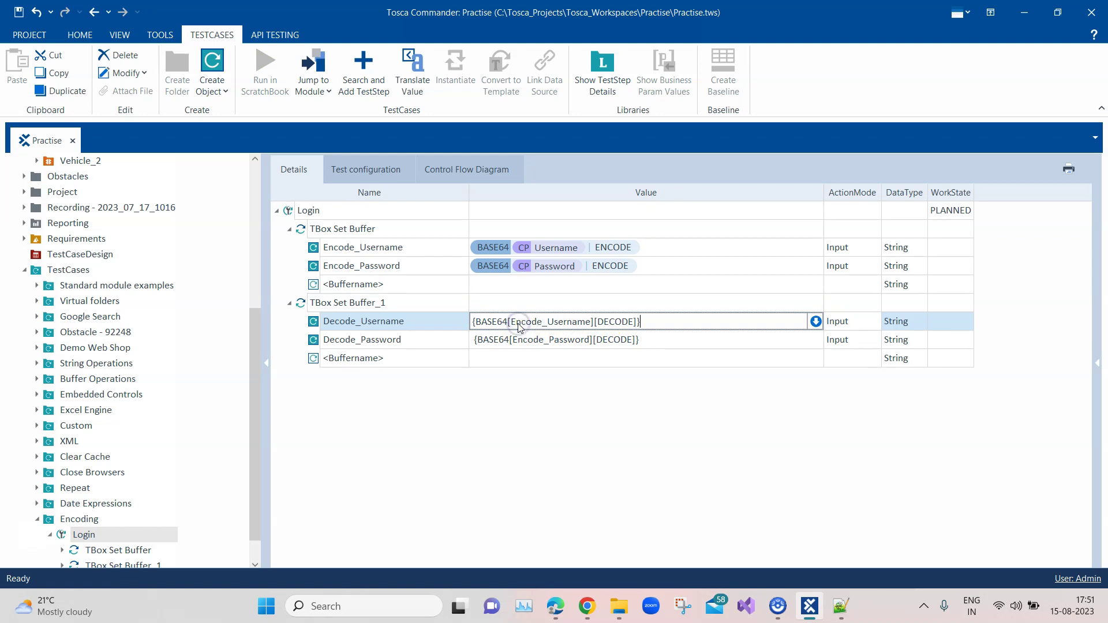
{"action": "left_click_drag", "start_coordinate": [513, 322], "coordinate": [591, 322]}
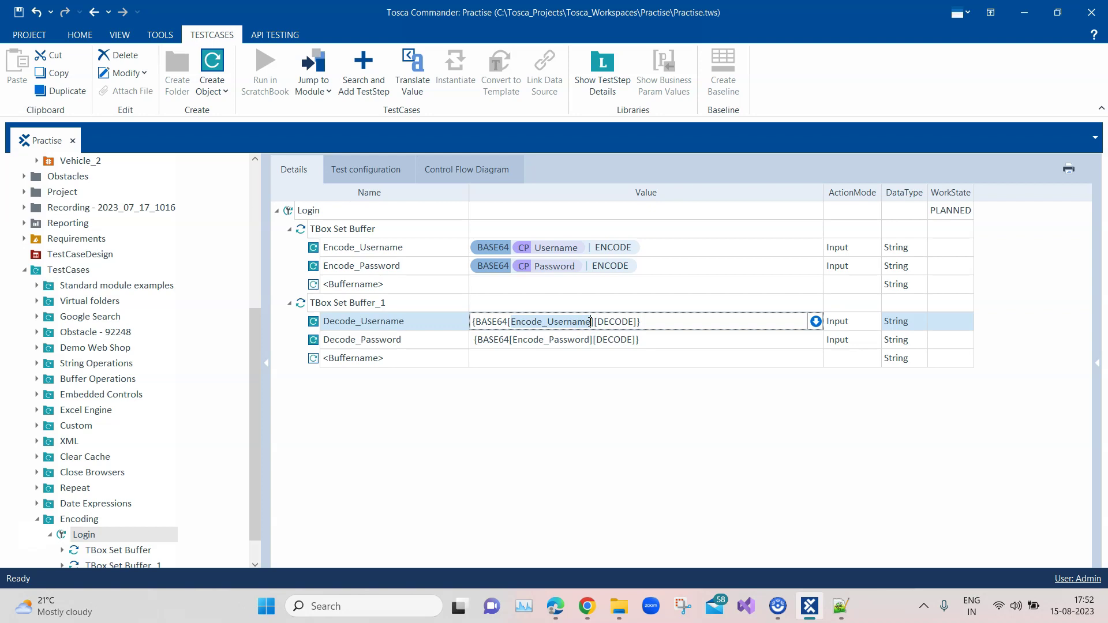
{"action": "type", "text": "{"}
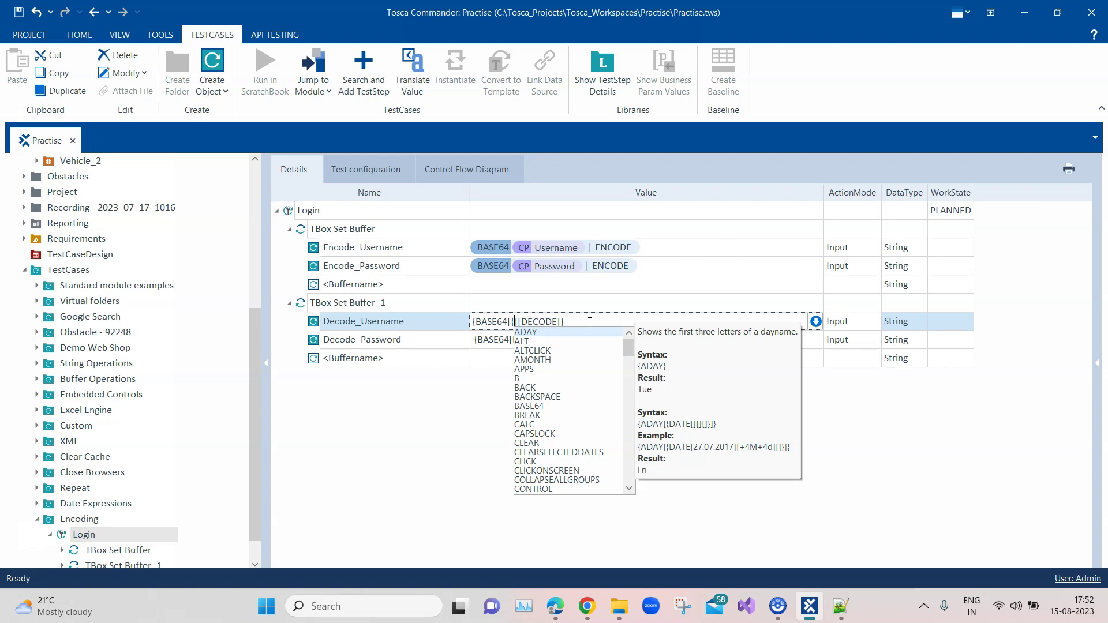
{"action": "type", "text": "B["}
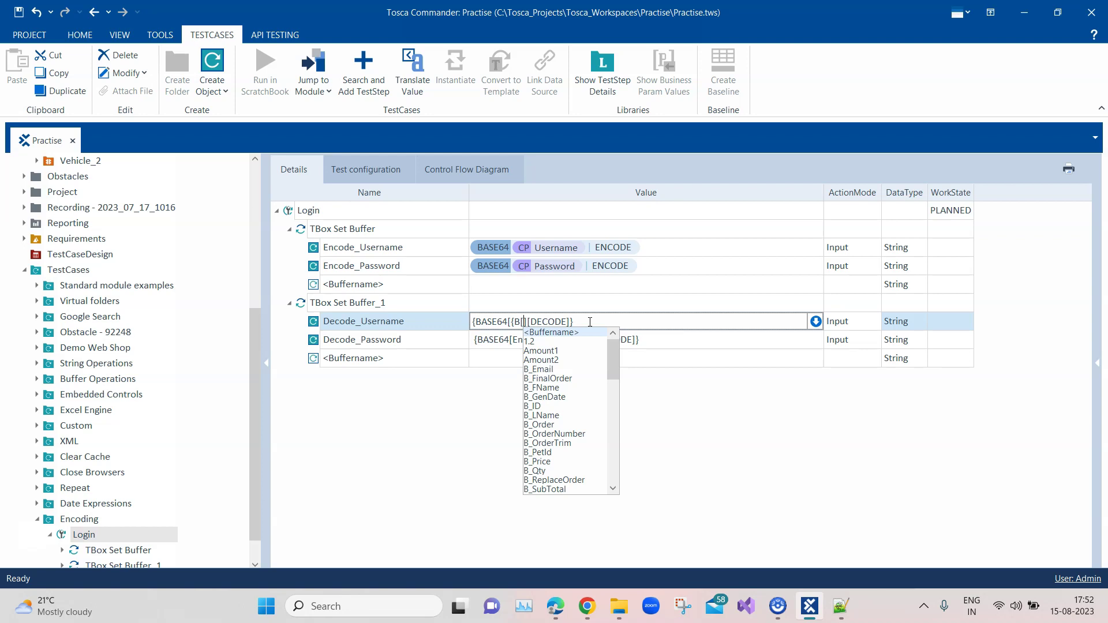
{"action": "type", "text": "E"}
{"action": "key", "text": "Down"}
{"action": "key", "text": "Down"}
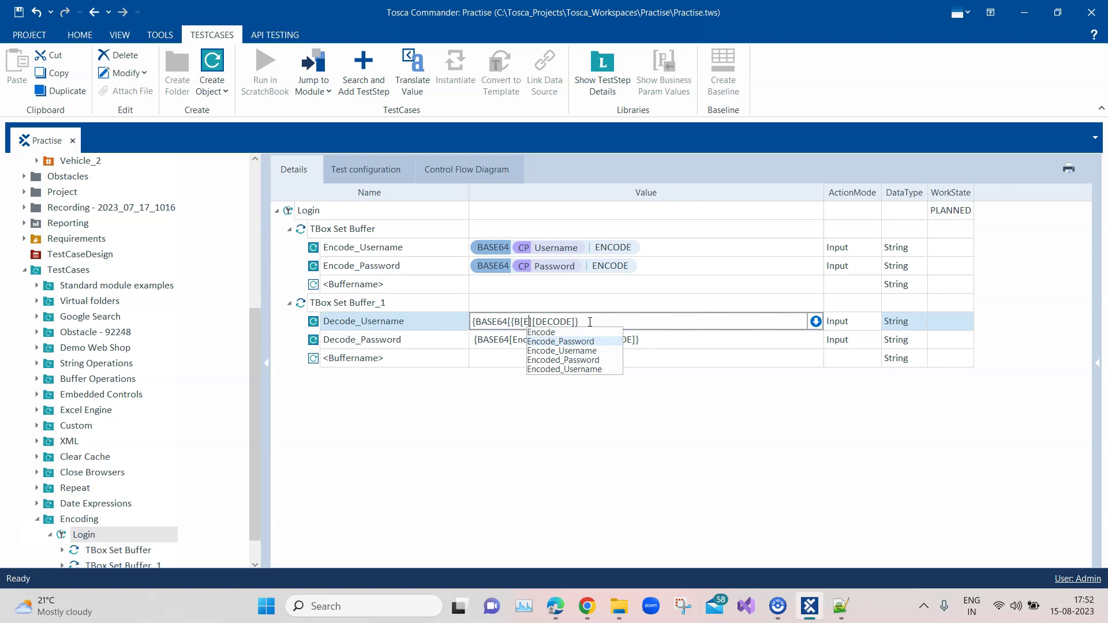
{"action": "key", "text": "Return"}
{"action": "type", "text": "]"}
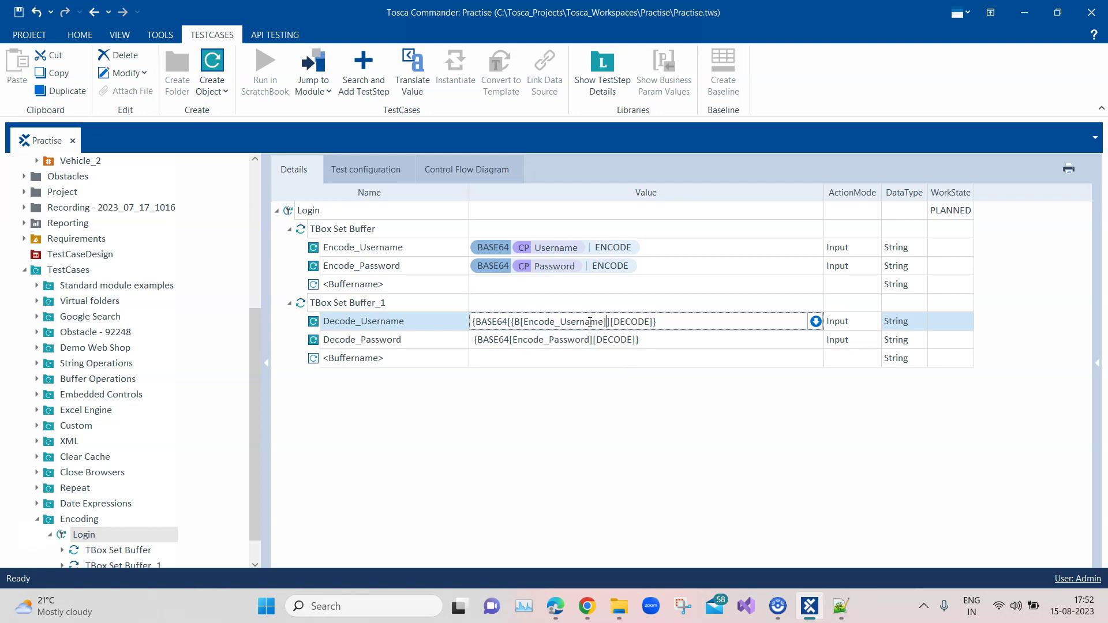
{"action": "type", "text": "}"}
{"action": "left_click", "coordinate": [512, 322]}
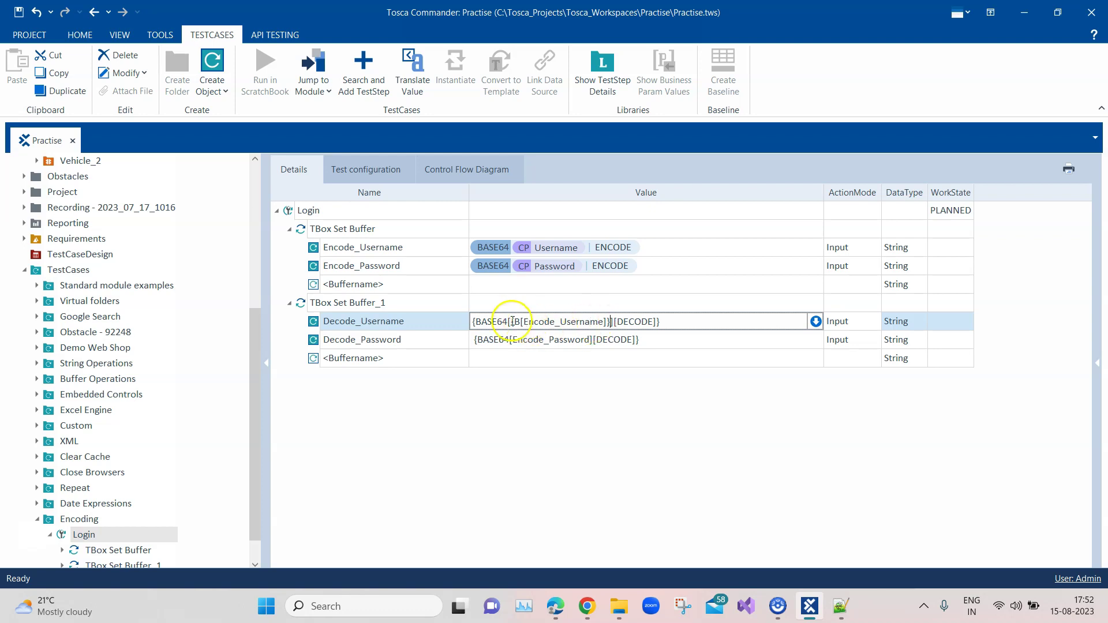
Copy the {B[Encode_Username]} reference from Decode_Username over the plain buffer name in Decode_Password, giving {BASE64[{B[Encode_Username]}][DECODE]}.
{"action": "left_click_drag", "start_coordinate": [512, 321], "coordinate": [608, 321]}
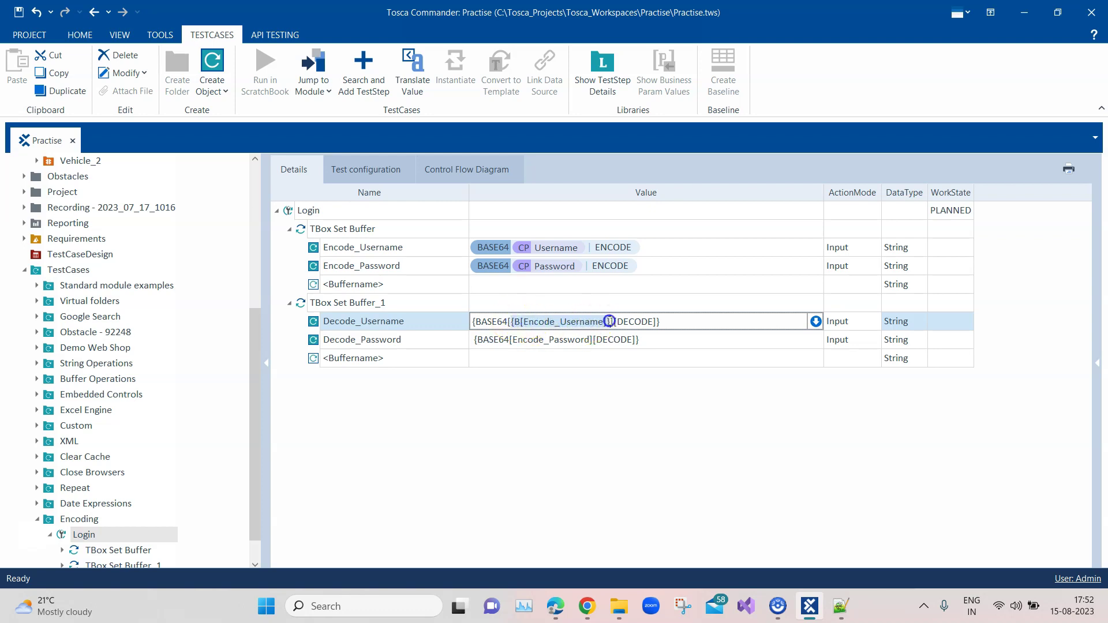
{"action": "left_click", "coordinate": [512, 339]}
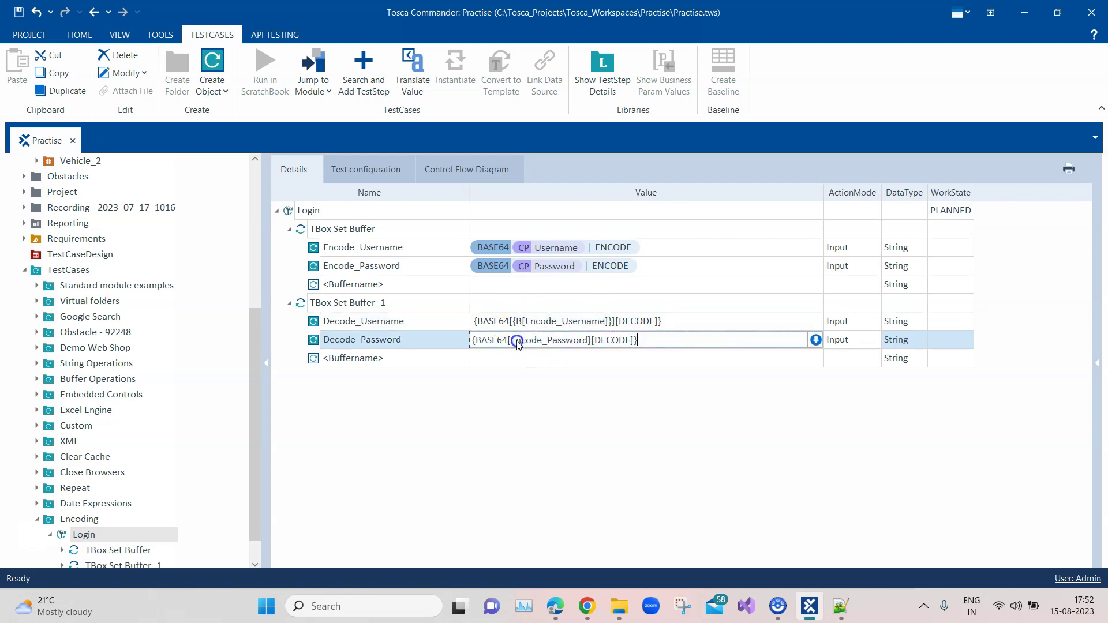
{"action": "left_click_drag", "start_coordinate": [512, 340], "coordinate": [584, 338]}
{"action": "key", "text": "ctrl+v"}
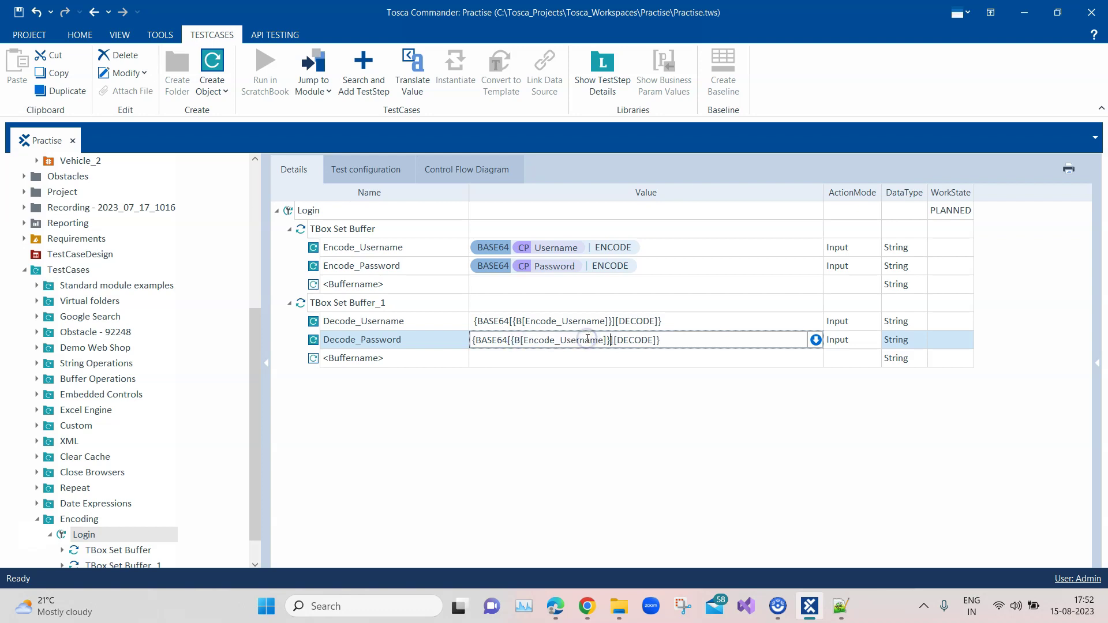
{"action": "left_click", "coordinate": [567, 384]}
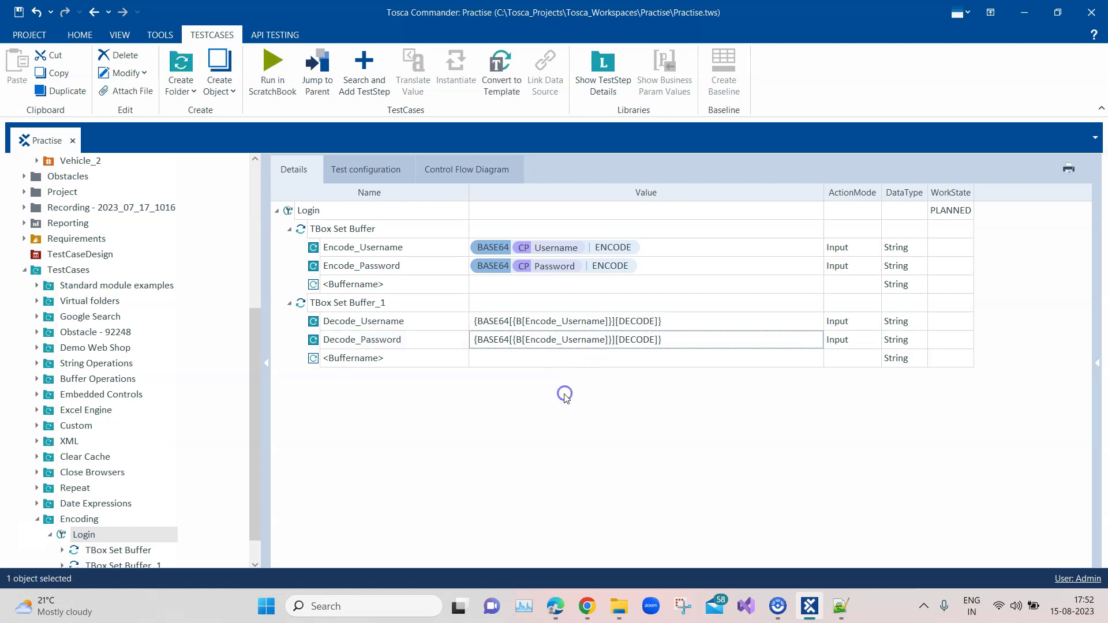
Run the TBox Set Buffer_1 step in ScratchBook, expand its results, and enlarge the window and Loginfo column.
{"action": "right_click", "coordinate": [362, 302]}
{"action": "left_click", "coordinate": [410, 371]}
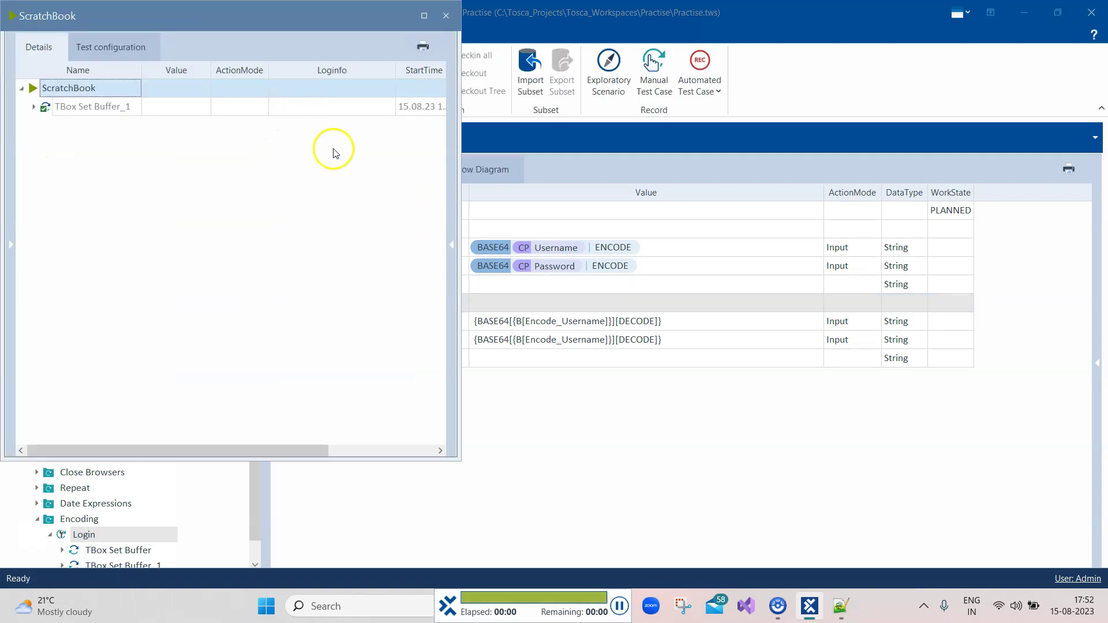
{"action": "left_click", "coordinate": [34, 107]}
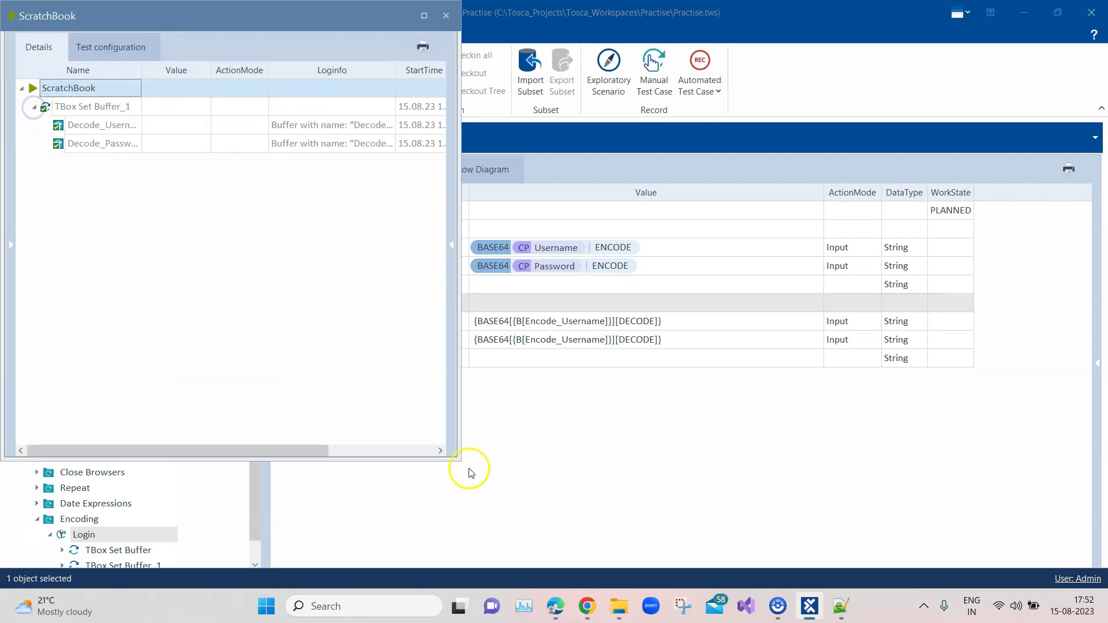
{"action": "left_click_drag", "start_coordinate": [459, 460], "coordinate": [766, 483]}
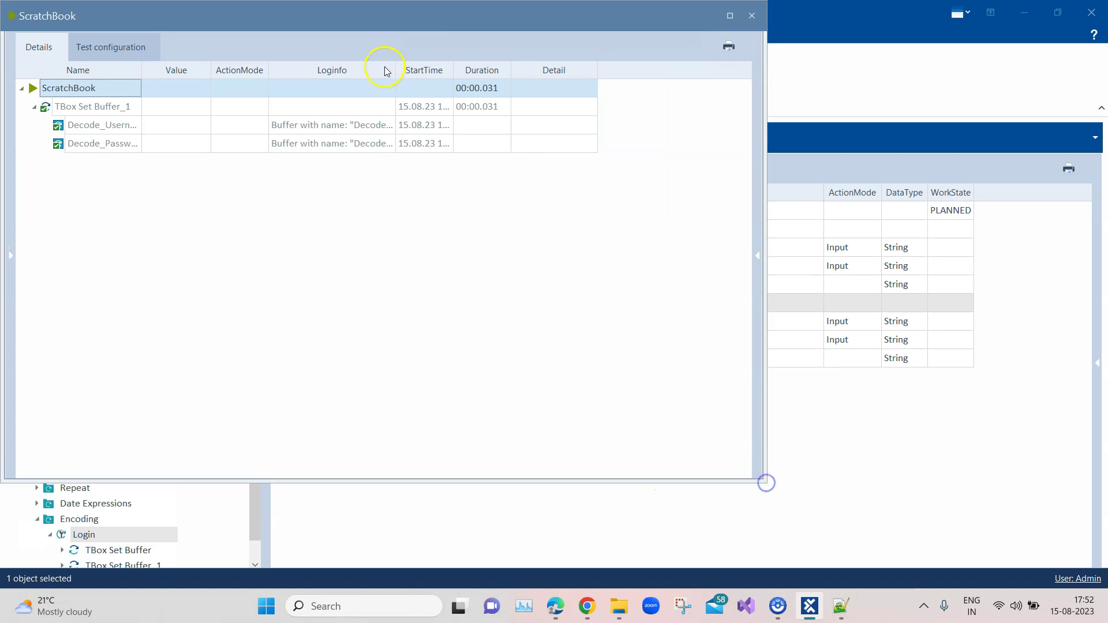
{"action": "left_click_drag", "start_coordinate": [396, 73], "coordinate": [571, 75]}
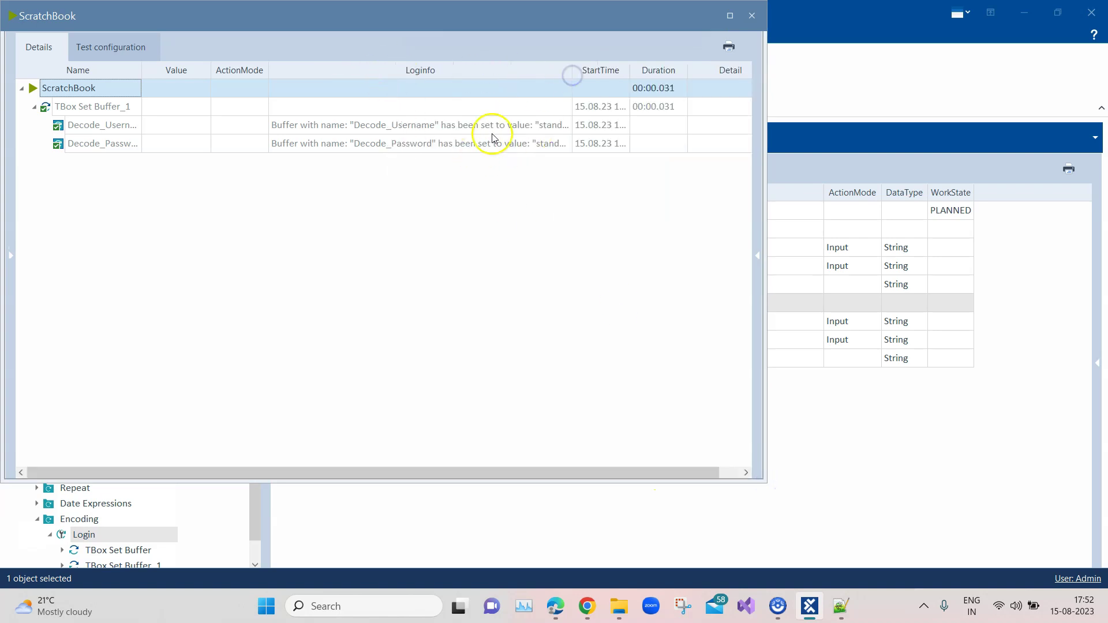
Read the full Loginfo entries of Decode_Username and Decode_Password, and close the ScratchBook results.
{"action": "left_click", "coordinate": [542, 125]}
{"action": "left_click", "coordinate": [566, 125]}
{"action": "left_click_drag", "start_coordinate": [342, 155], "coordinate": [274, 155]}
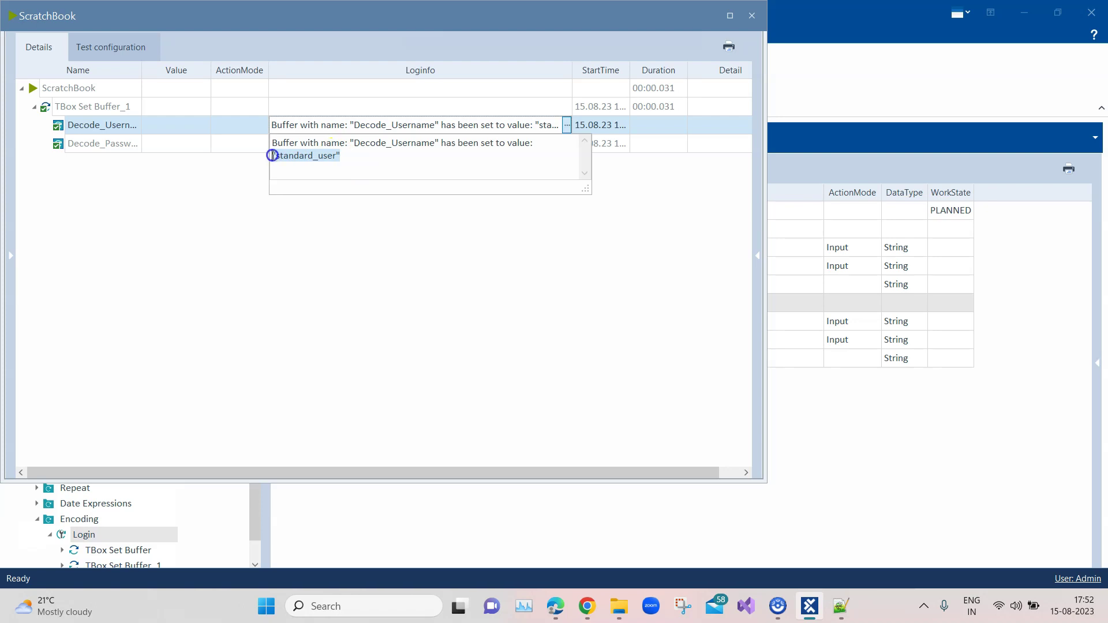
{"action": "left_click", "coordinate": [273, 259]}
{"action": "left_click", "coordinate": [531, 144]}
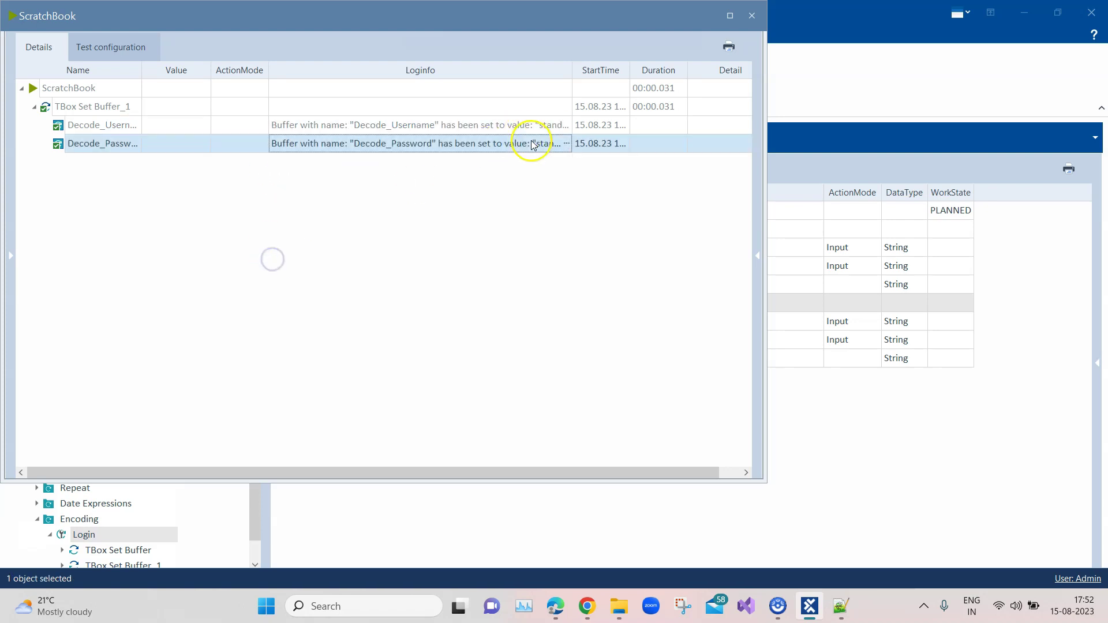
{"action": "left_click", "coordinate": [566, 143]}
{"action": "left_click_drag", "start_coordinate": [349, 173], "coordinate": [286, 172]}
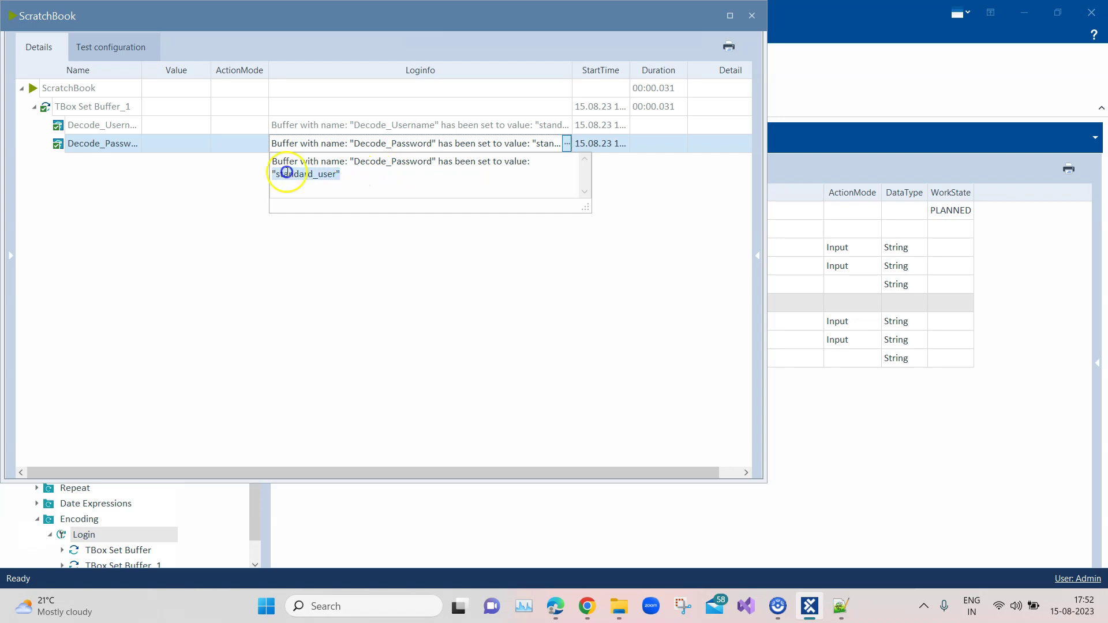
{"action": "left_click", "coordinate": [750, 15]}
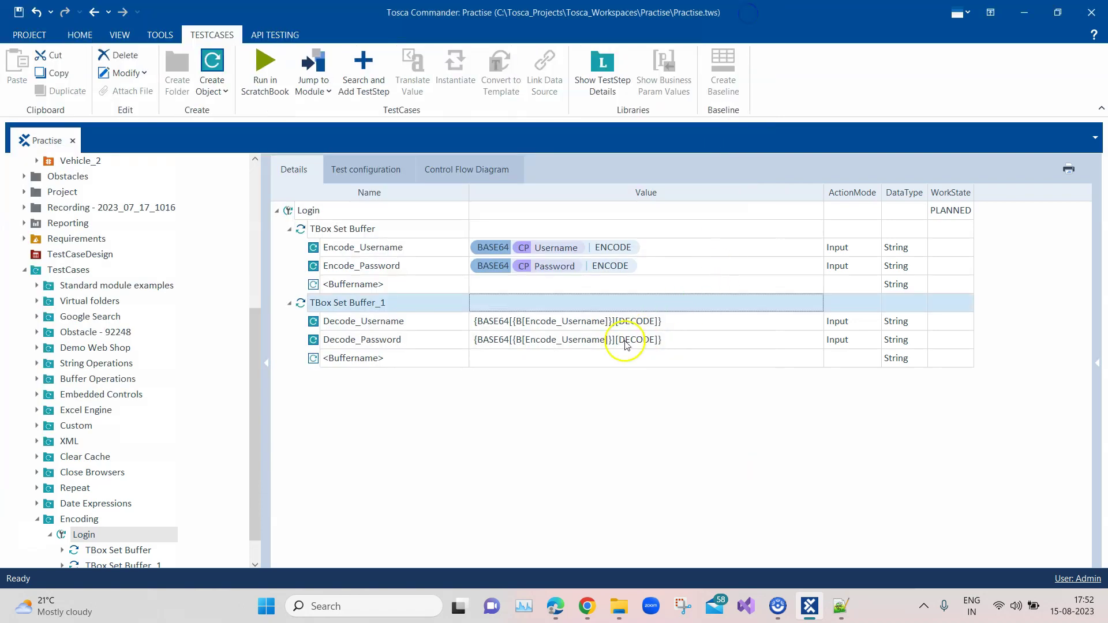
Correct the buffer name in Decode_Password so the value is {BASE64[{B[Encode_Password]}][DECODE]}.
{"action": "left_click", "coordinate": [593, 338]}
{"action": "left_click_drag", "start_coordinate": [560, 340], "coordinate": [598, 337]}
{"action": "type", "text": "Password"}
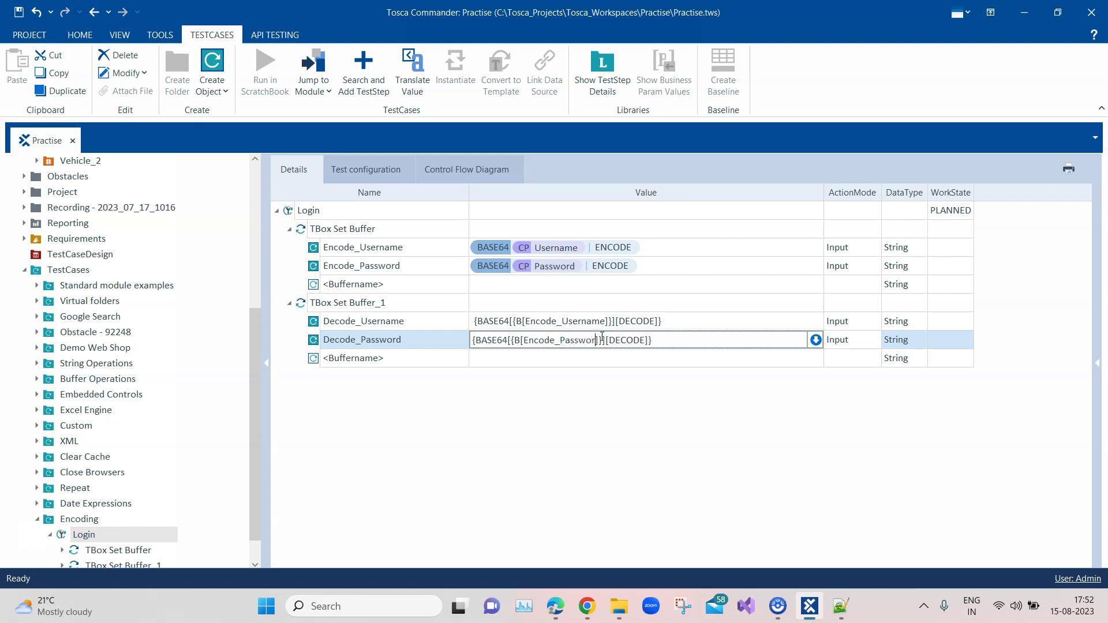
{"action": "left_click", "coordinate": [610, 410]}
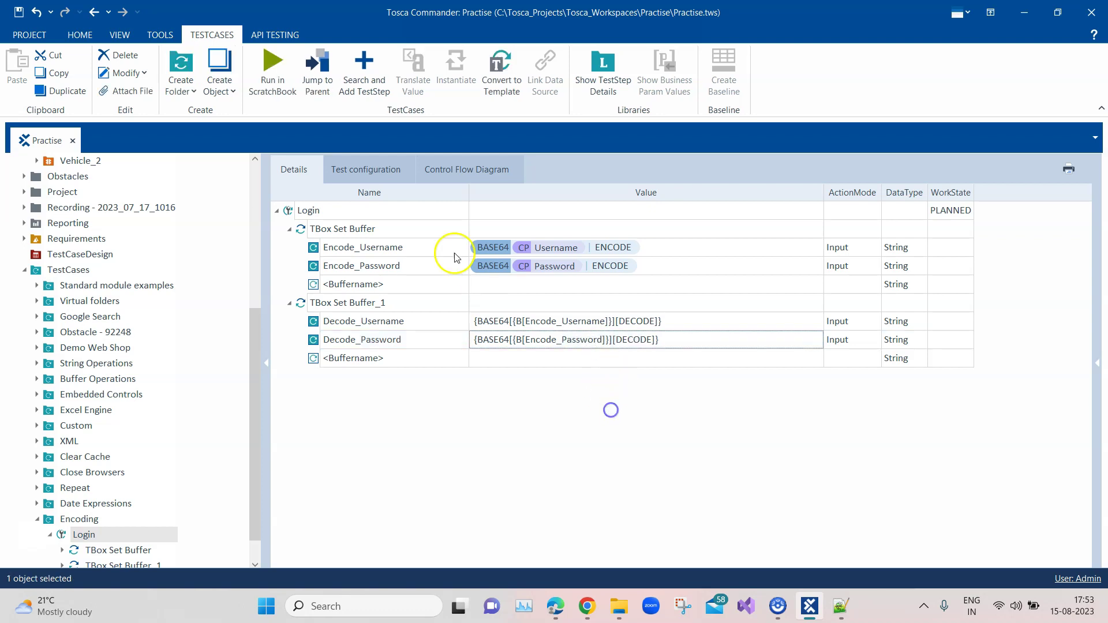
Rerun the TBox Set Buffer_1 step in ScratchBook and read the full Loginfo entry of Decode_Password.
{"action": "right_click", "coordinate": [348, 301]}
{"action": "left_click", "coordinate": [399, 367]}
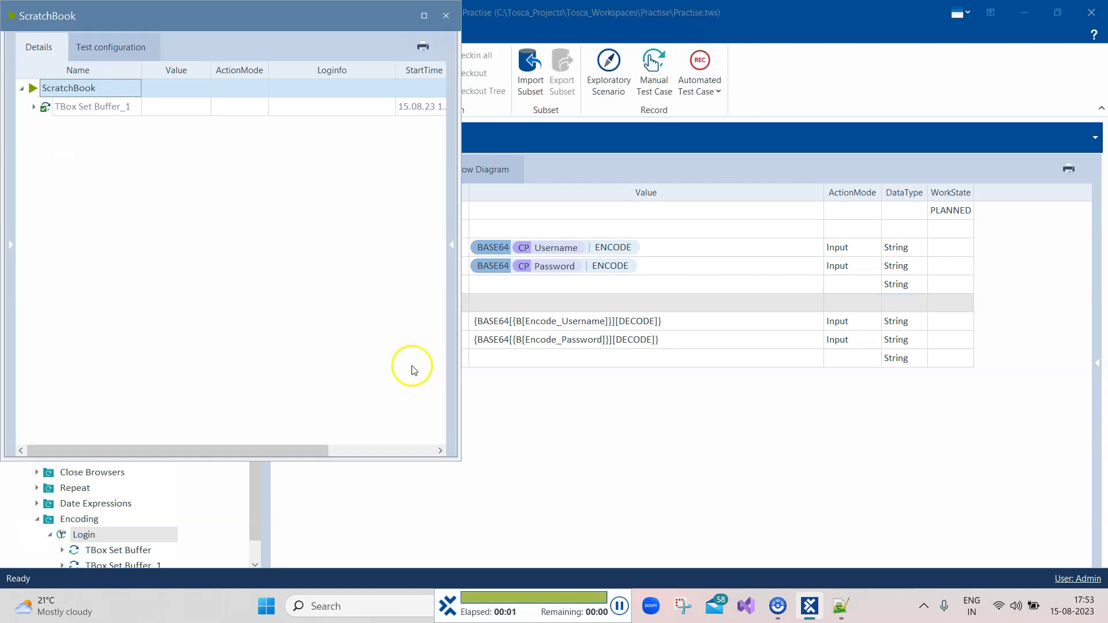
{"action": "left_click", "coordinate": [34, 106]}
{"action": "left_click", "coordinate": [321, 141]}
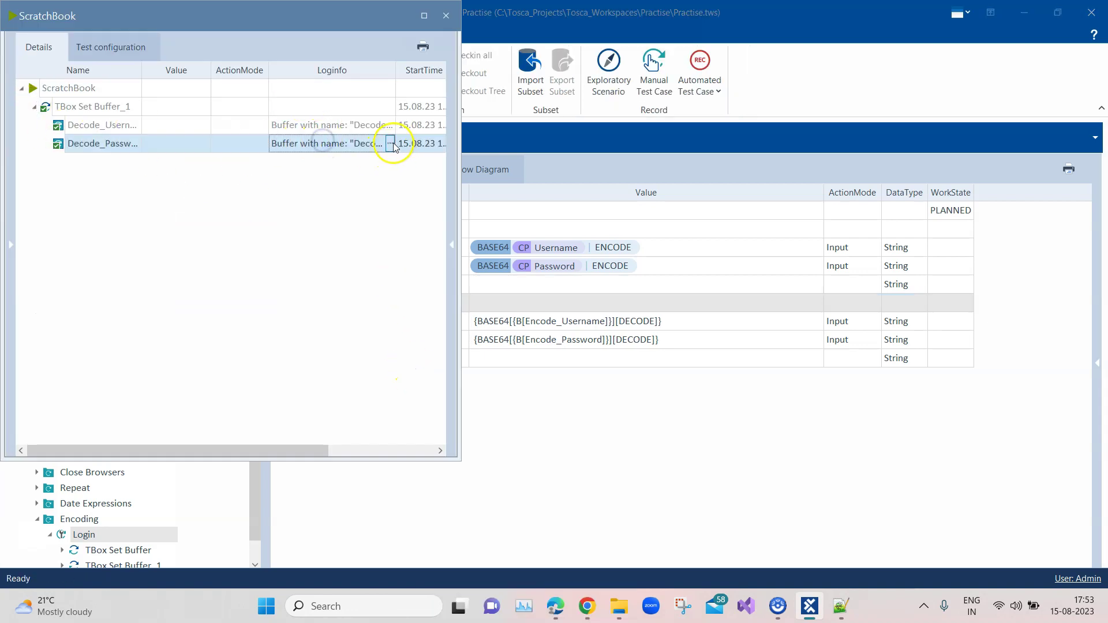
{"action": "left_click", "coordinate": [390, 144]}
{"action": "left_click_drag", "start_coordinate": [345, 174], "coordinate": [257, 172]}
Read the full Loginfo entry of Decode_Username in the rerun results and close ScratchBook.
{"action": "left_click", "coordinate": [339, 126]}
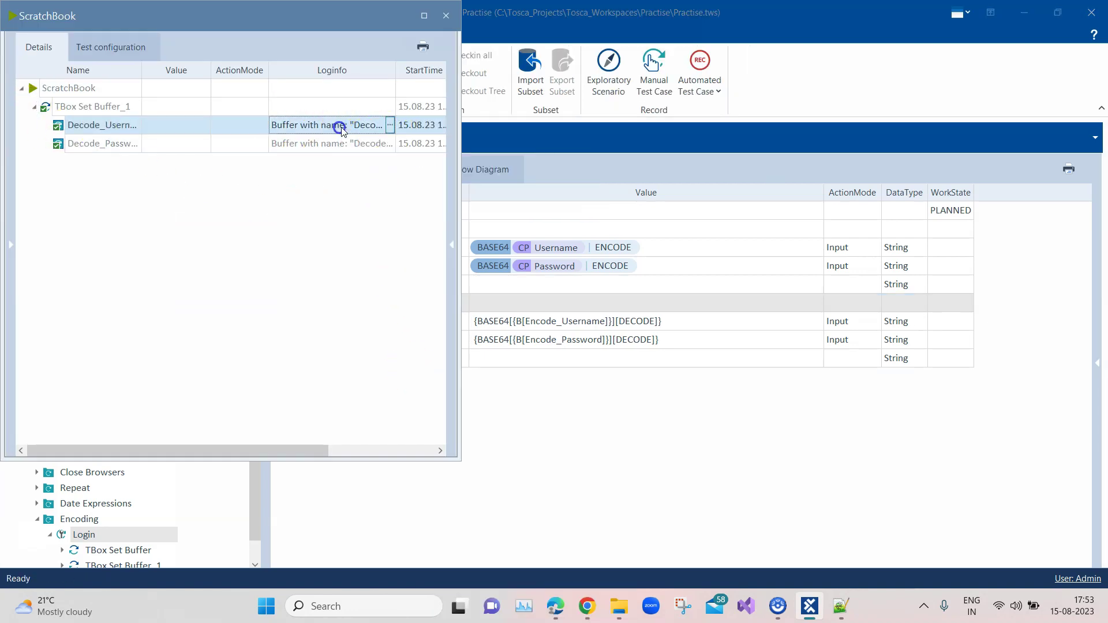
{"action": "left_click", "coordinate": [390, 125]}
{"action": "left_click_drag", "start_coordinate": [344, 156], "coordinate": [271, 149]}
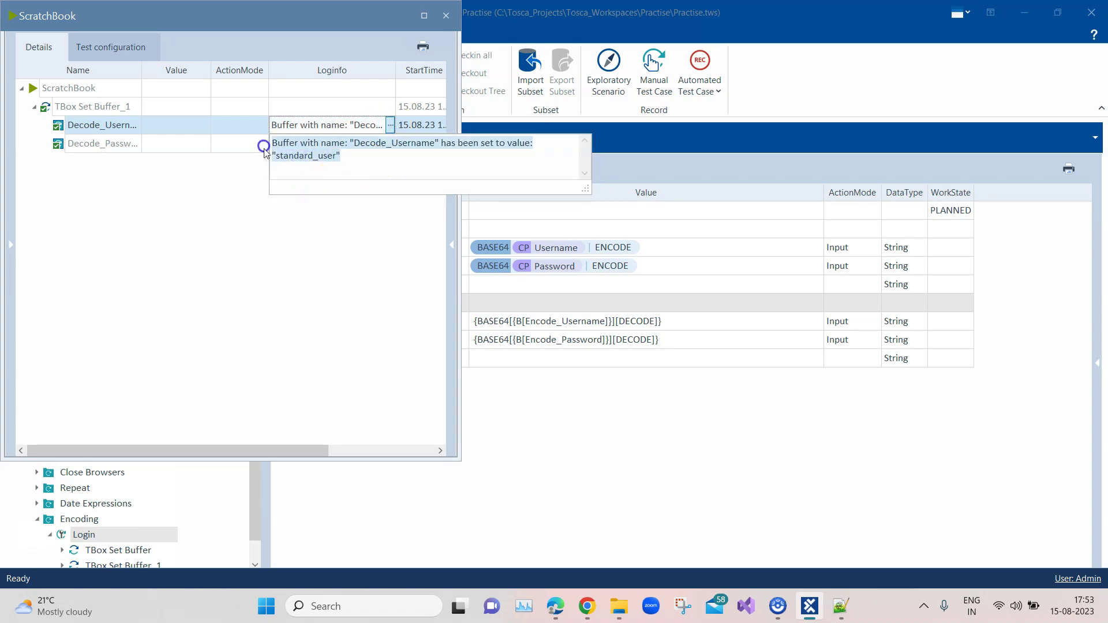
{"action": "left_click", "coordinate": [293, 251]}
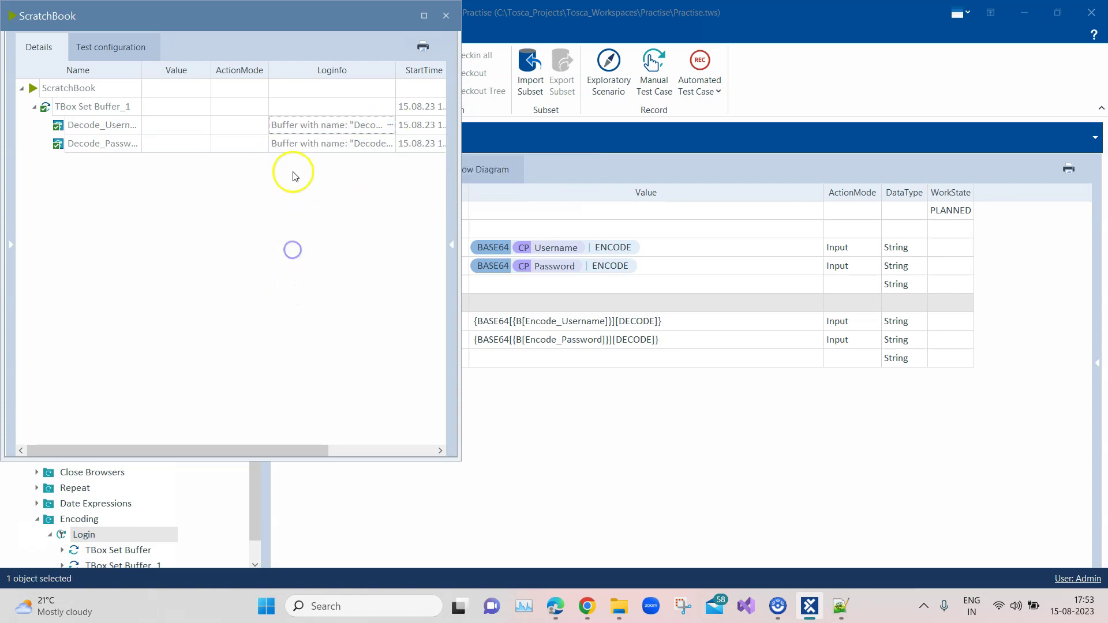
{"action": "left_click_drag", "start_coordinate": [252, 22], "coordinate": [358, 102]}
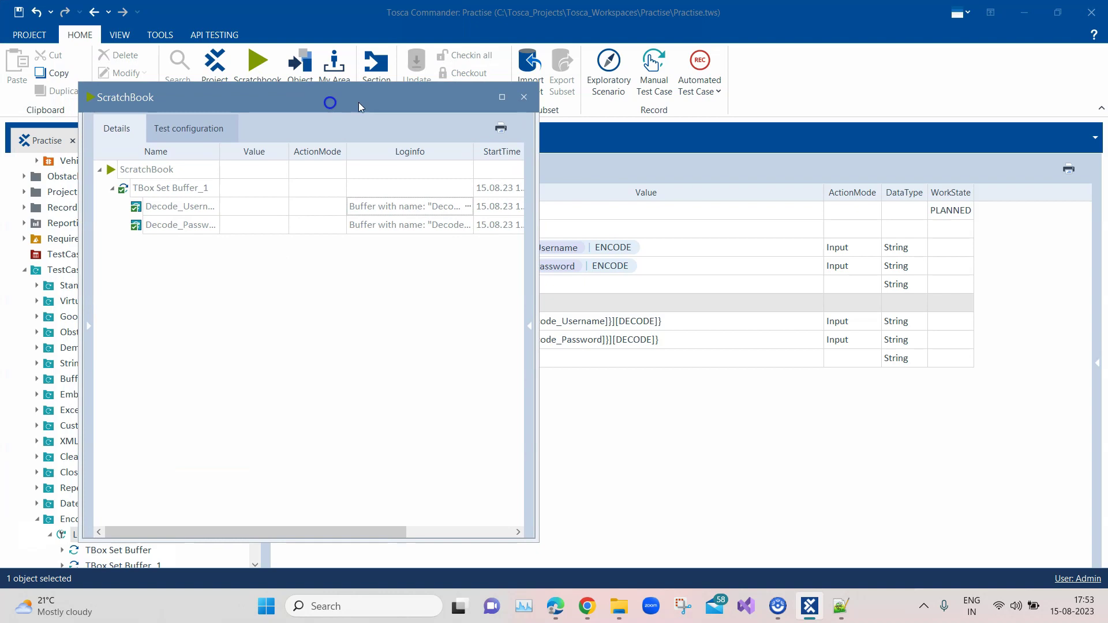
{"action": "left_click", "coordinate": [523, 96]}
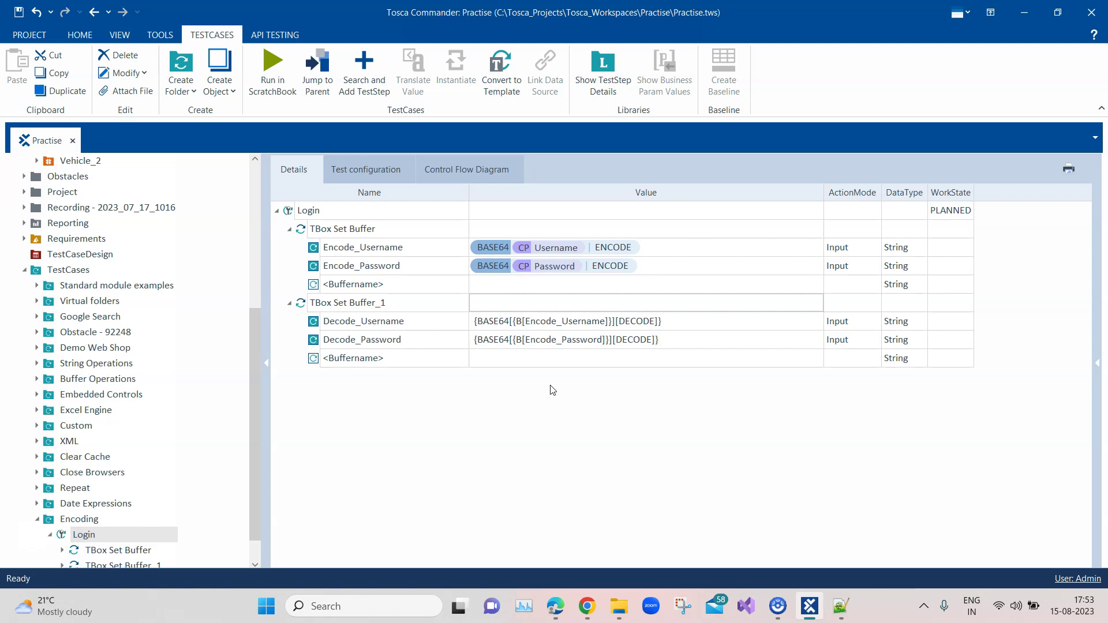
{"action": "left_click", "coordinate": [502, 447]}
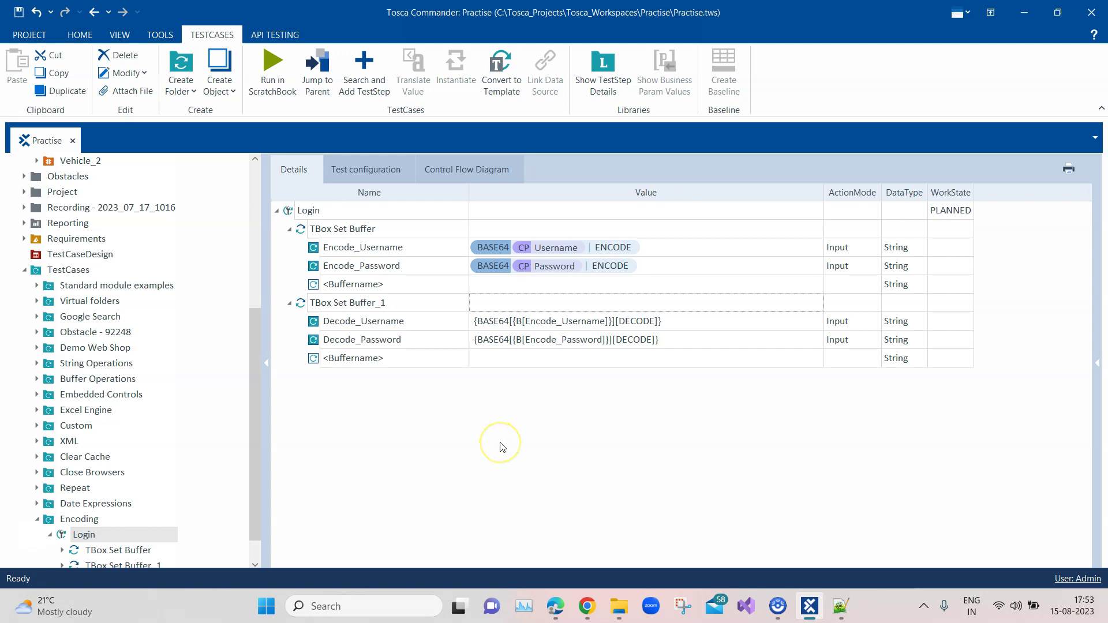